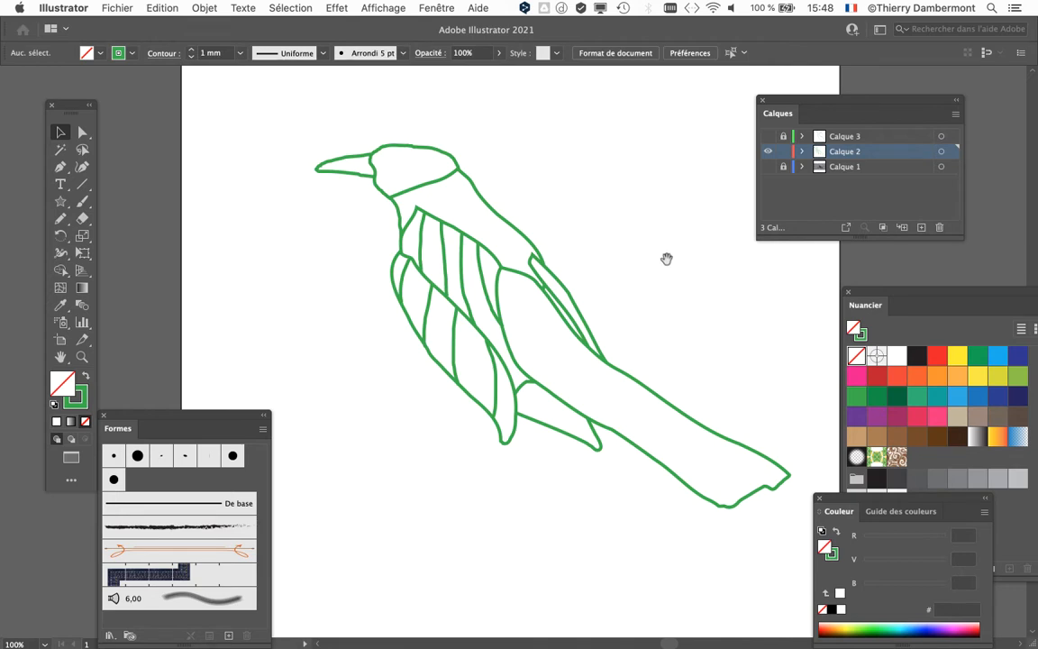
# Open the recent file "dessin oiseau 1 - 18c.ai".
pyautogui.moveTo(667, 260); pyautogui.dragTo(555, 258)
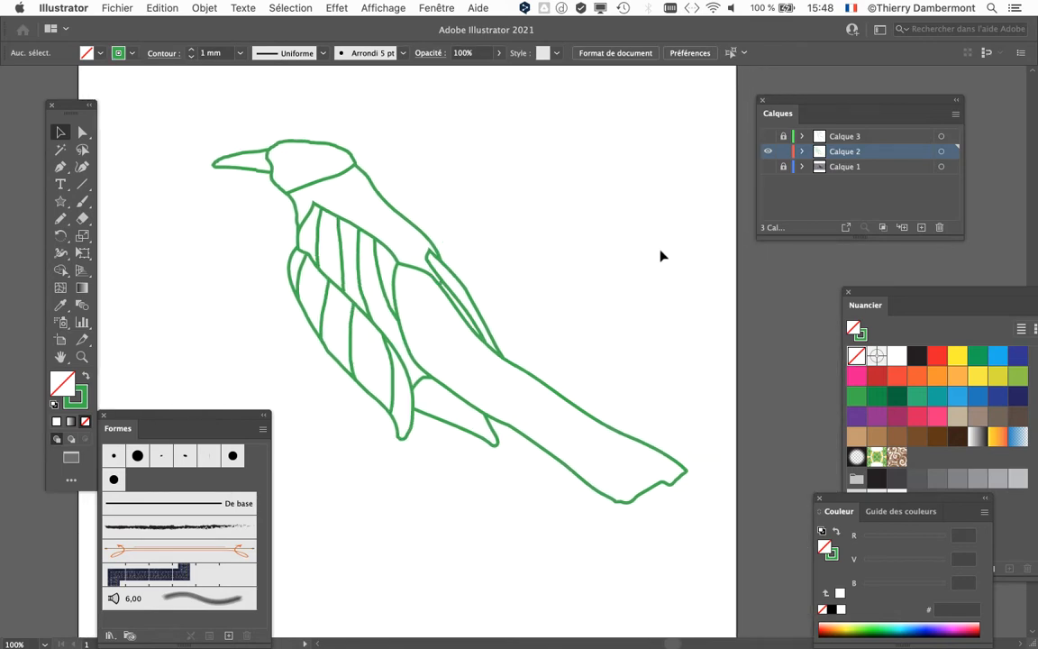
pyautogui.click(117, 7)
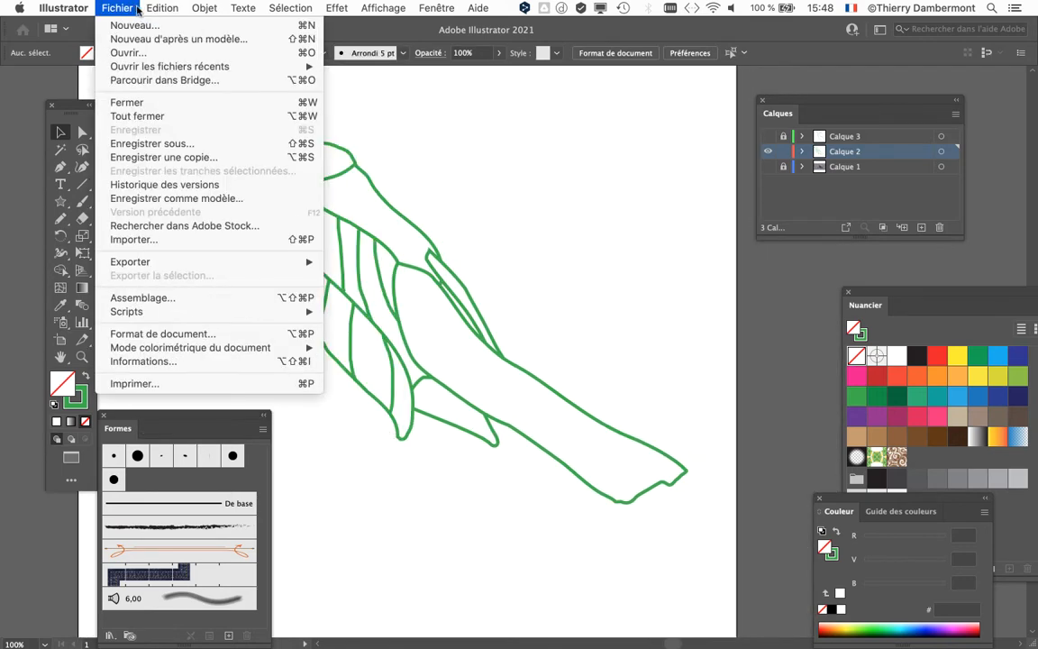
pyautogui.moveTo(172, 66)
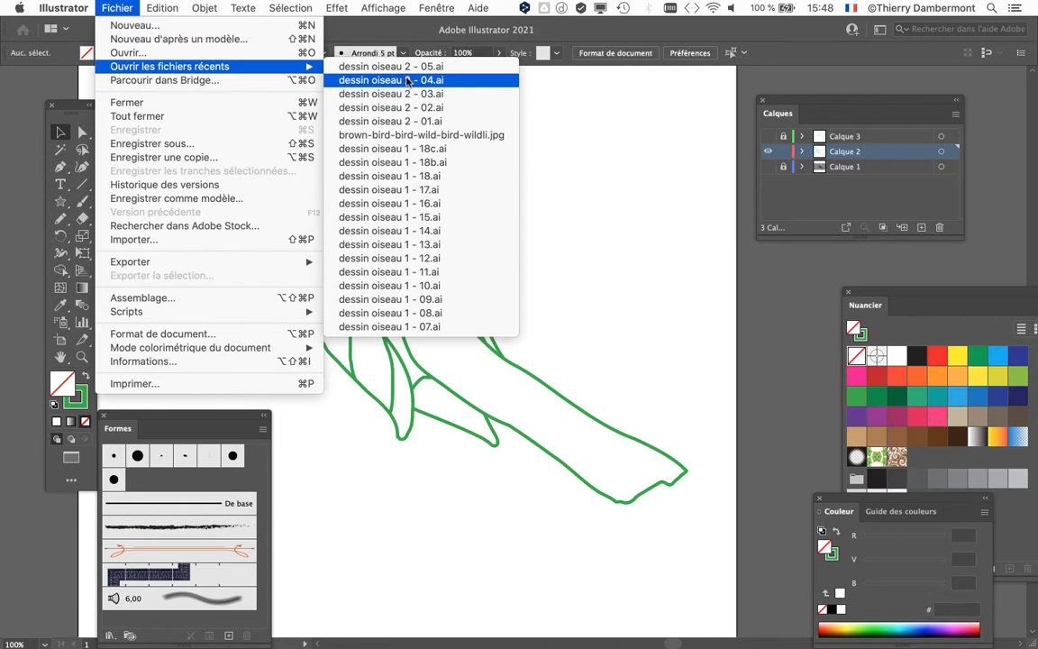
pyautogui.click(465, 151)
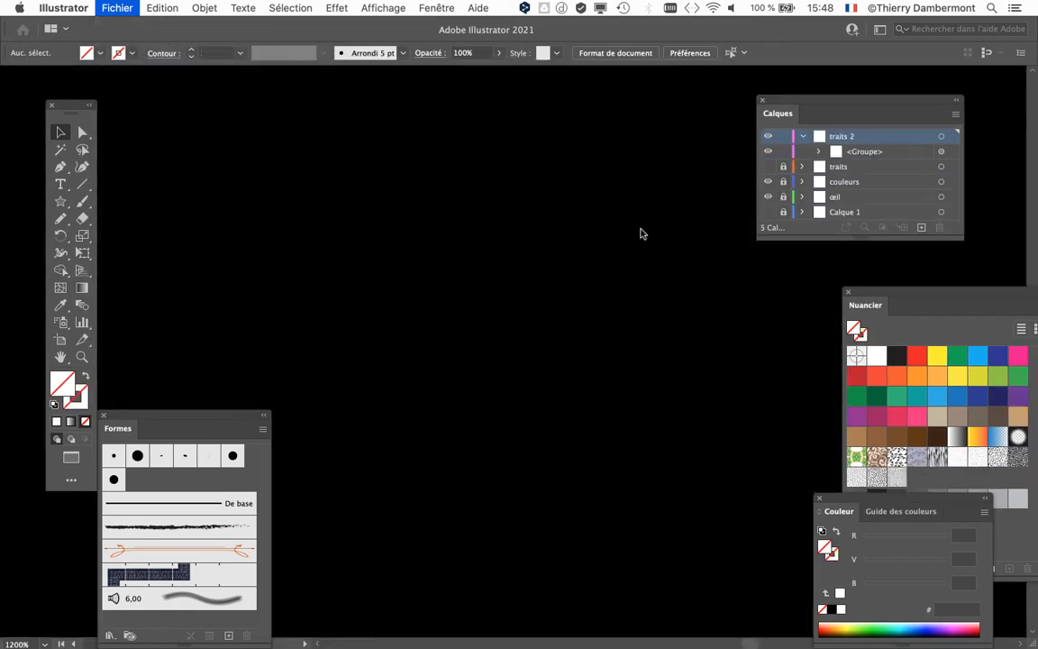
# Examine the finished bird illustration, its intermediate versions and the colour and texture swatches across the artboard.
pyautogui.scroll(-8, 534, 298)
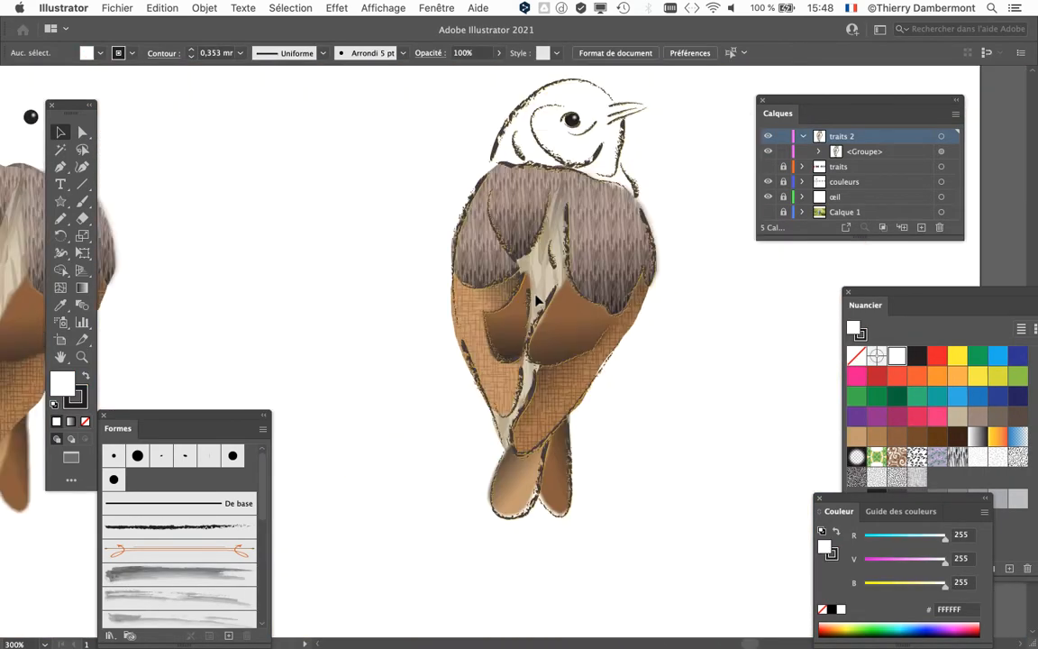
pyautogui.moveTo(358, 282); pyautogui.dragTo(806, 301)
pyautogui.moveTo(418, 291); pyautogui.dragTo(850, 282)
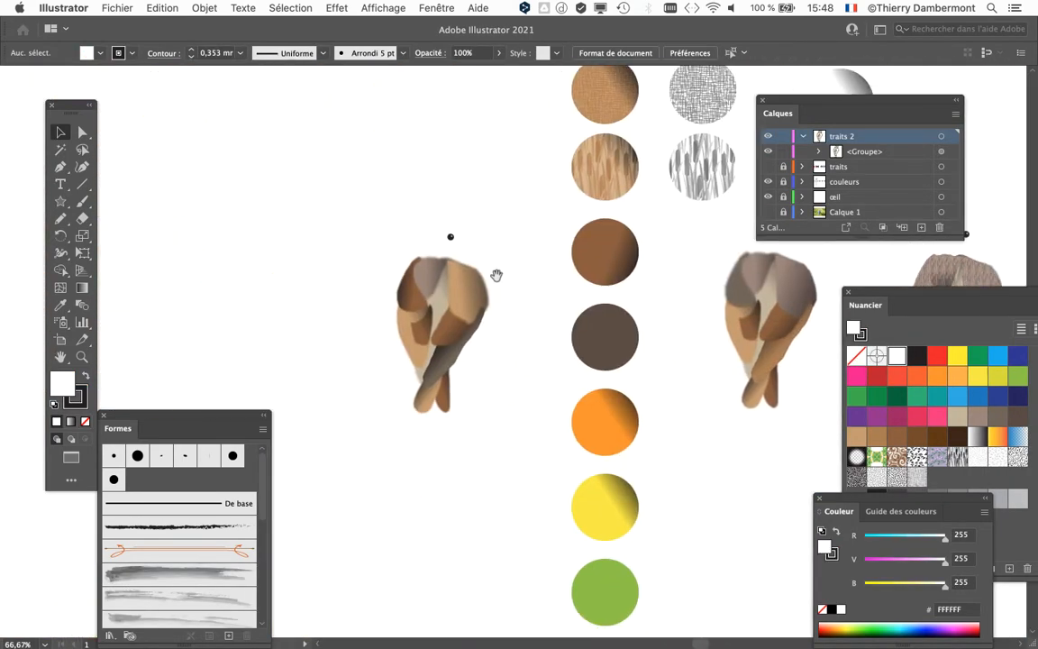
pyautogui.moveTo(465, 282); pyautogui.dragTo(885, 259)
pyautogui.scroll(-2, 658, 335)
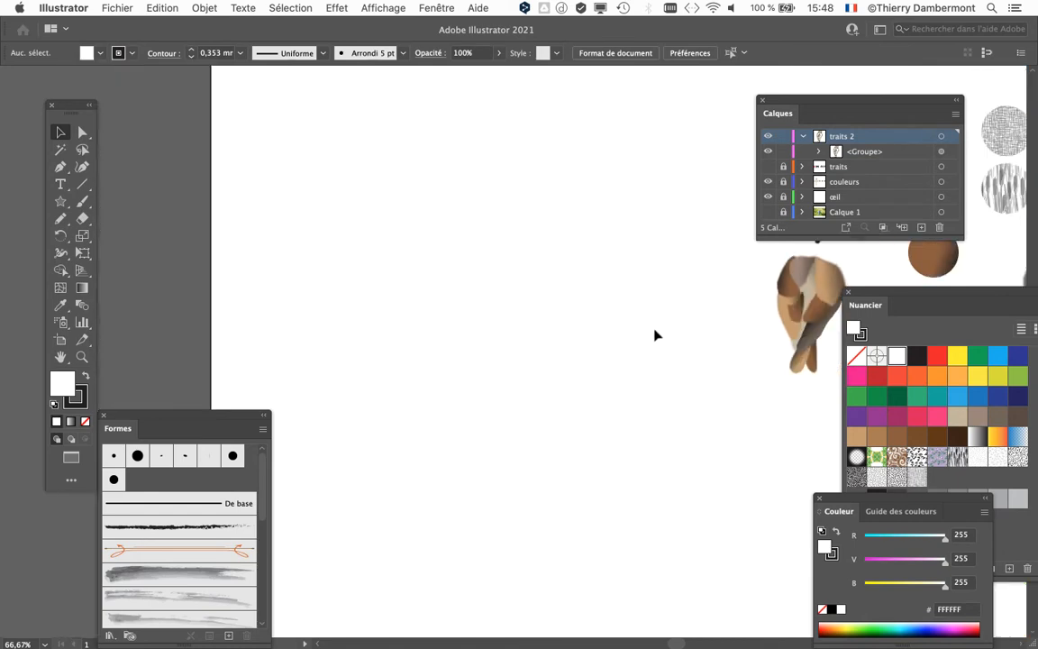
pyautogui.moveTo(760, 358); pyautogui.dragTo(345, 368)
pyautogui.moveTo(724, 362); pyautogui.dragTo(399, 339)
pyautogui.scroll(6, 537, 305)
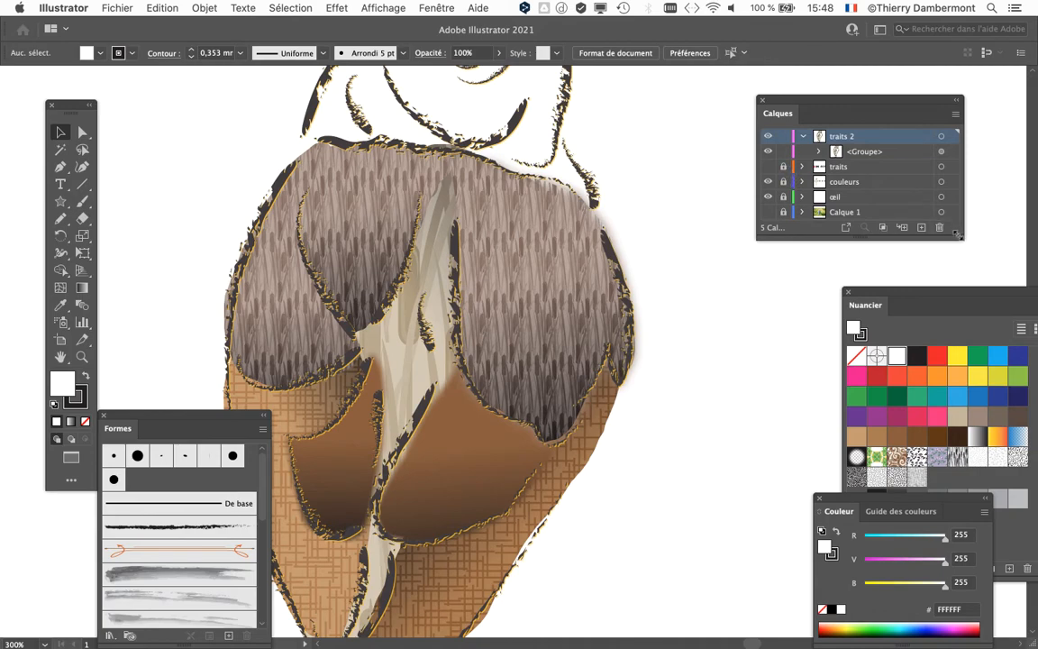
# Enlarge the layer list, unlock the "couleurs" layer and make it active, and collapse and lock "traits 2".
pyautogui.moveTo(963, 239); pyautogui.dragTo(996, 351)
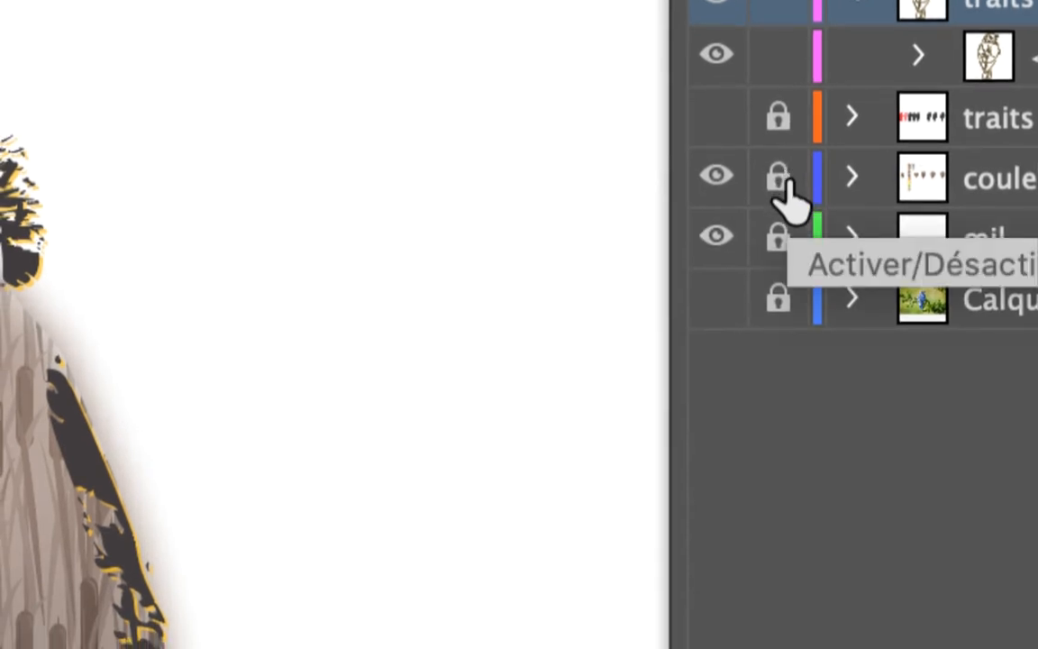
pyautogui.click(781, 177)
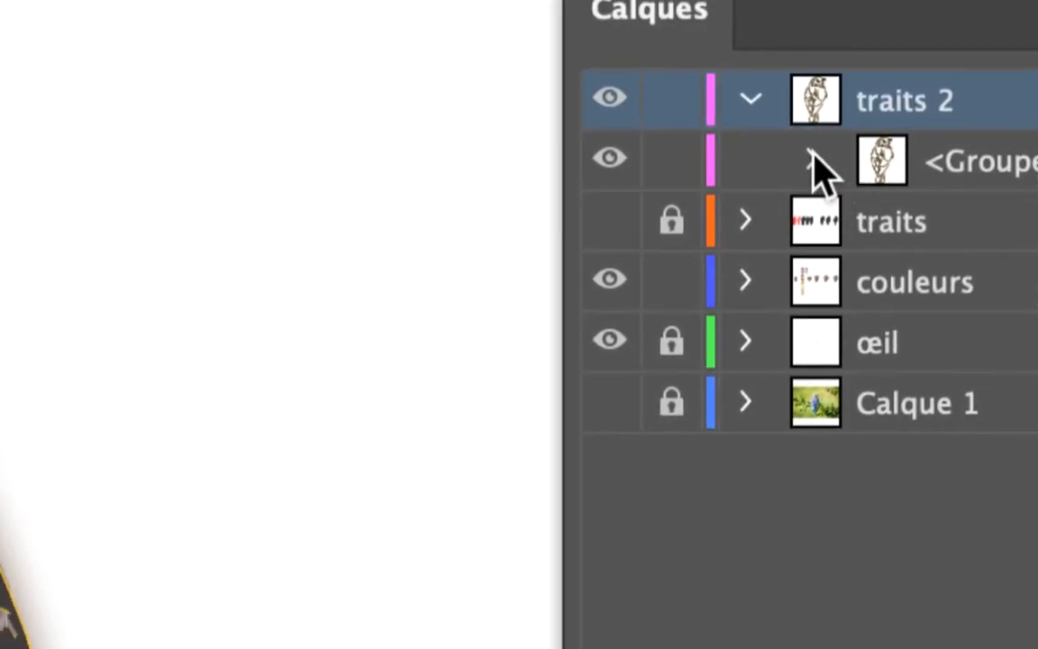
pyautogui.click(750, 99)
pyautogui.click(671, 100)
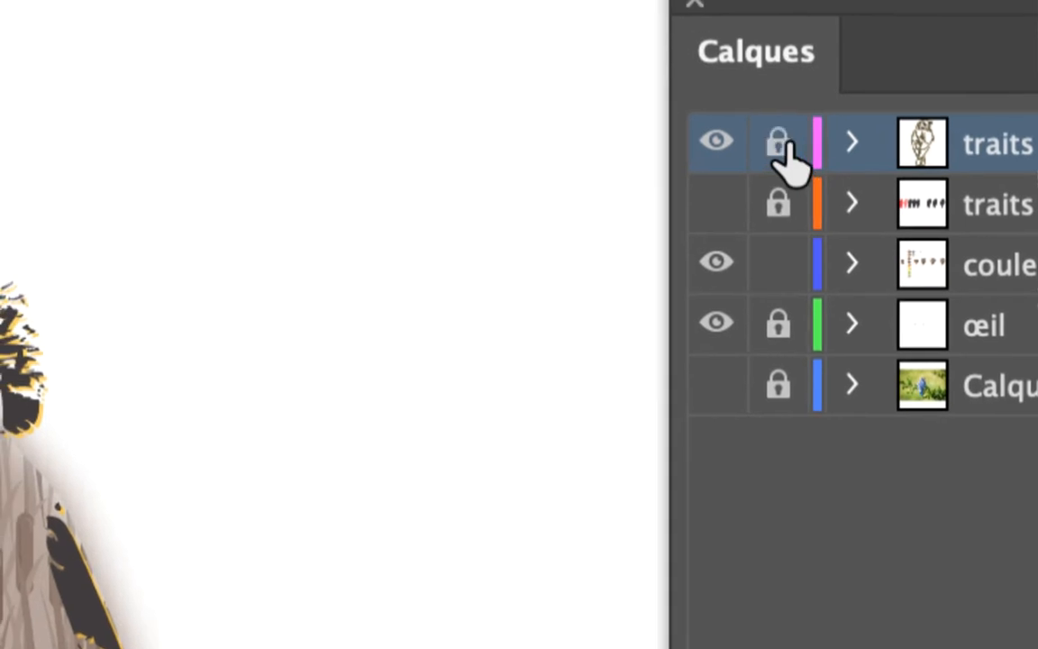
pyautogui.click(992, 264)
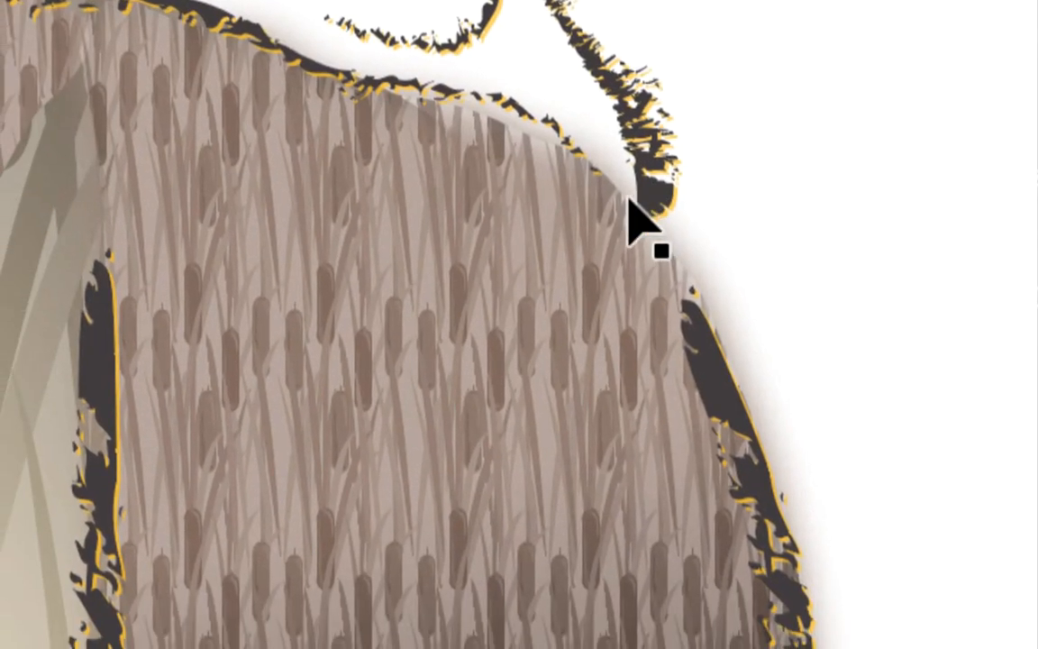
# Pull the right grey textured wing shape away from the outlined bird to inspect what it covers, and undo the move.
pyautogui.click(438, 315)
pyautogui.scroll(-2, 437, 315)
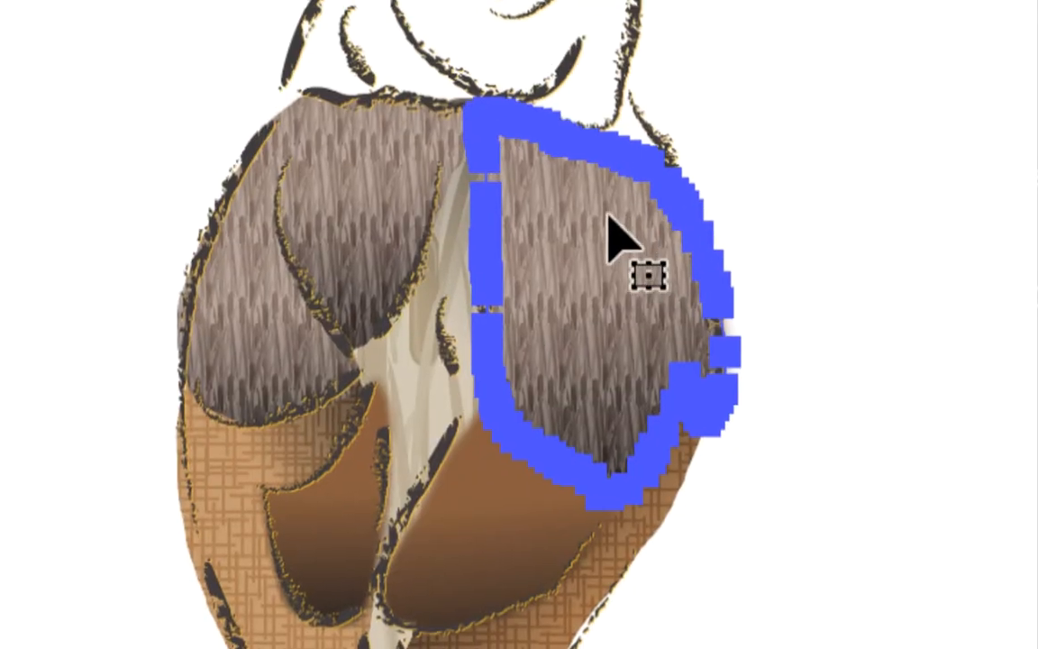
pyautogui.moveTo(608, 214); pyautogui.dragTo(690, 216)
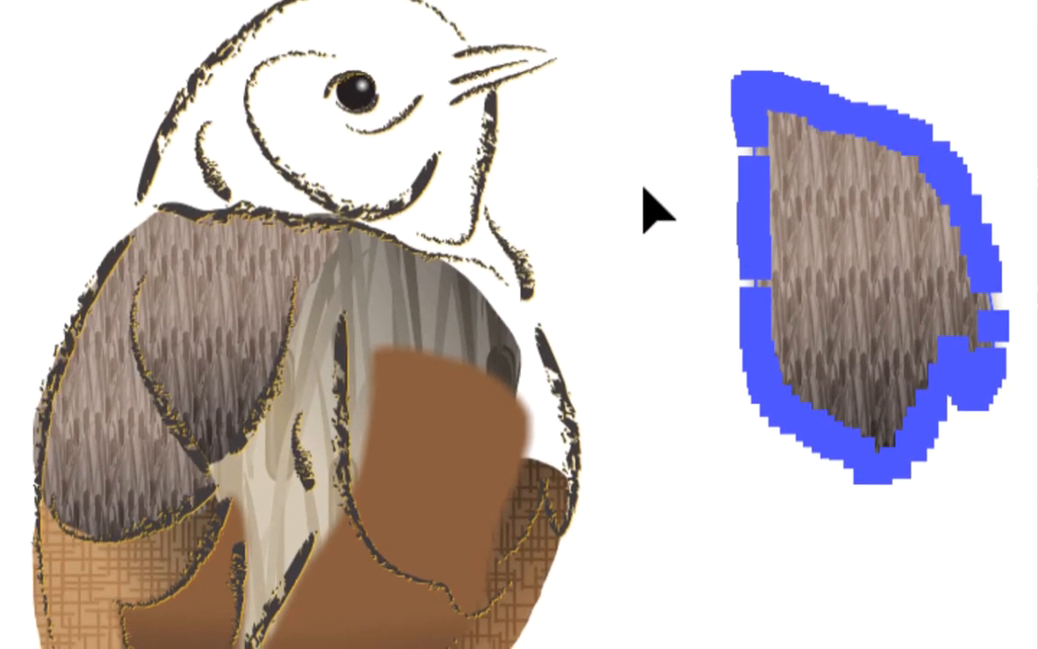
pyautogui.click(645, 204)
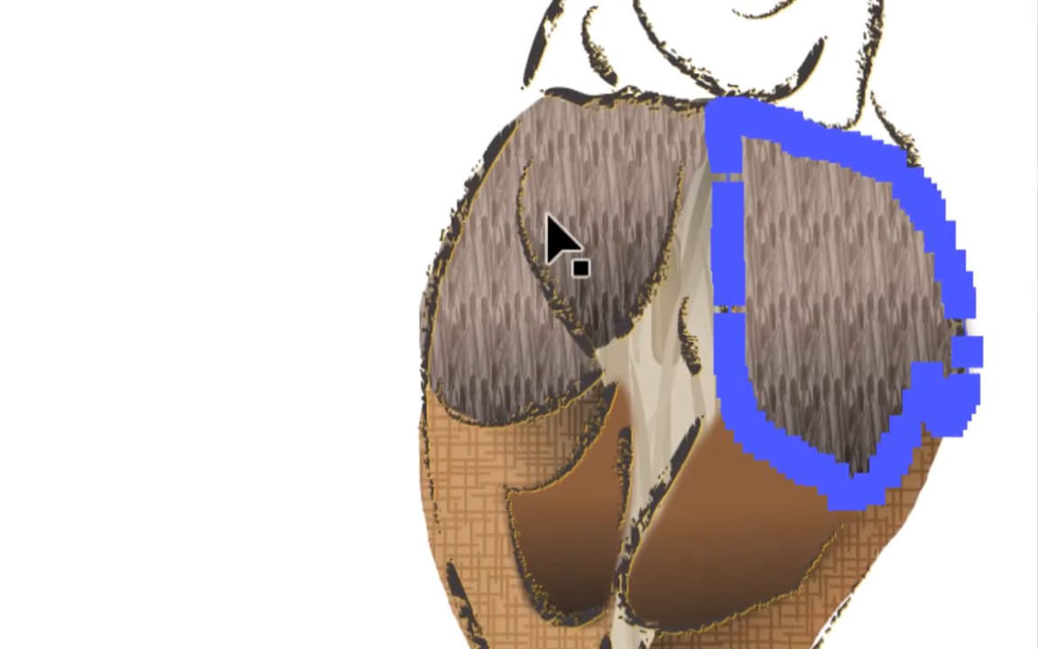
# Move the other wing, body and tail colour shapes aside one by one to inspect their overlaps, undoing each move.
pyautogui.moveTo(527, 208); pyautogui.dragTo(146, 117)
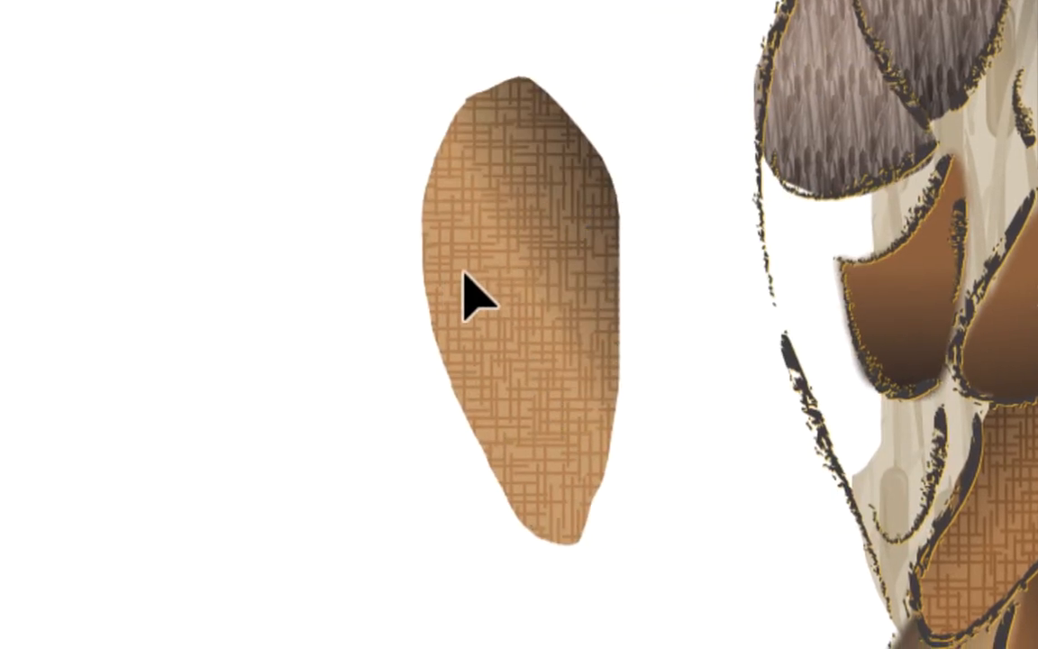
pyautogui.click(465, 296)
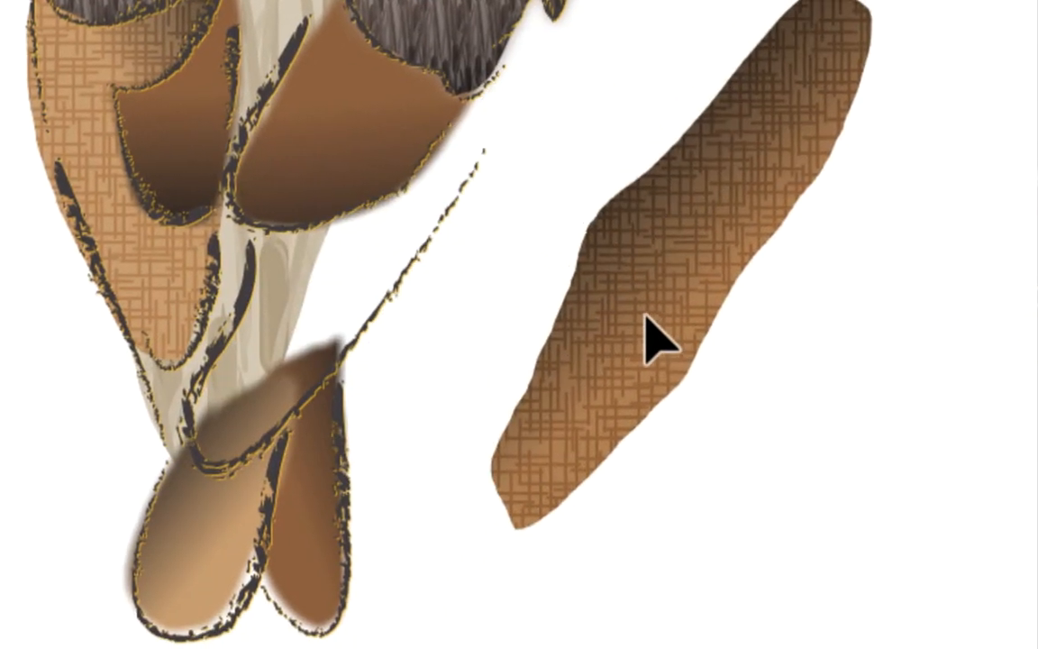
pyautogui.click(653, 340)
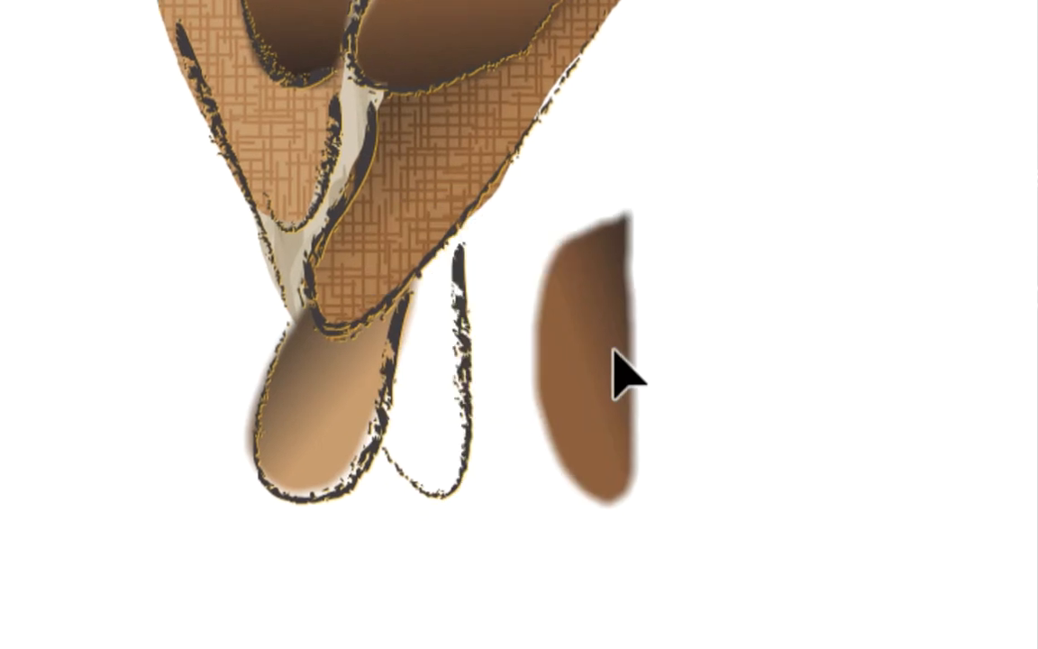
pyautogui.click(620, 361)
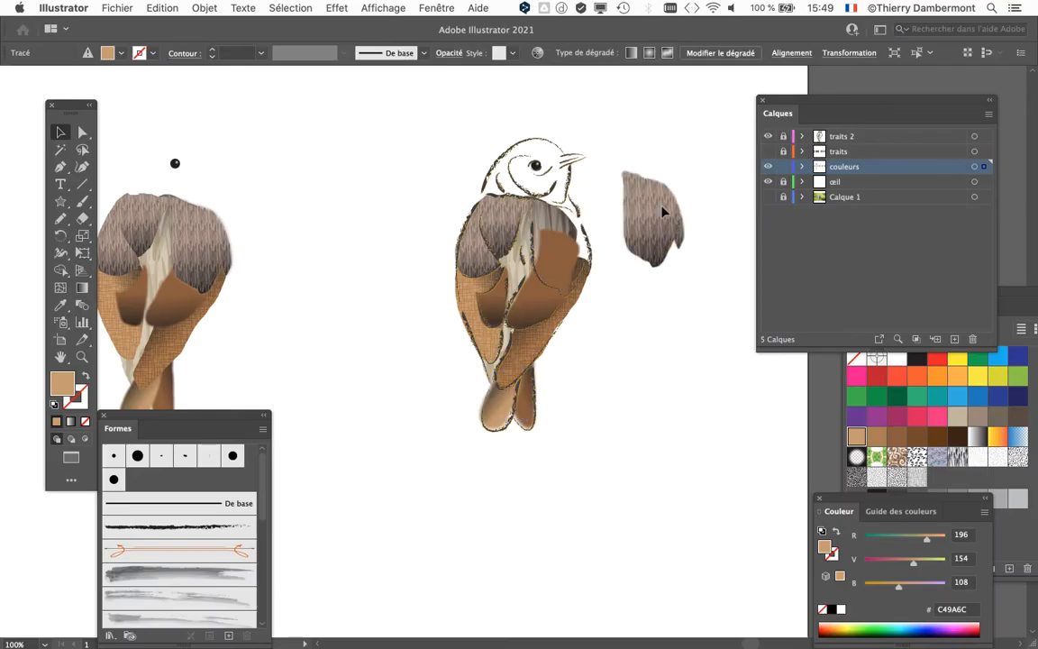
pyautogui.click(665, 208)
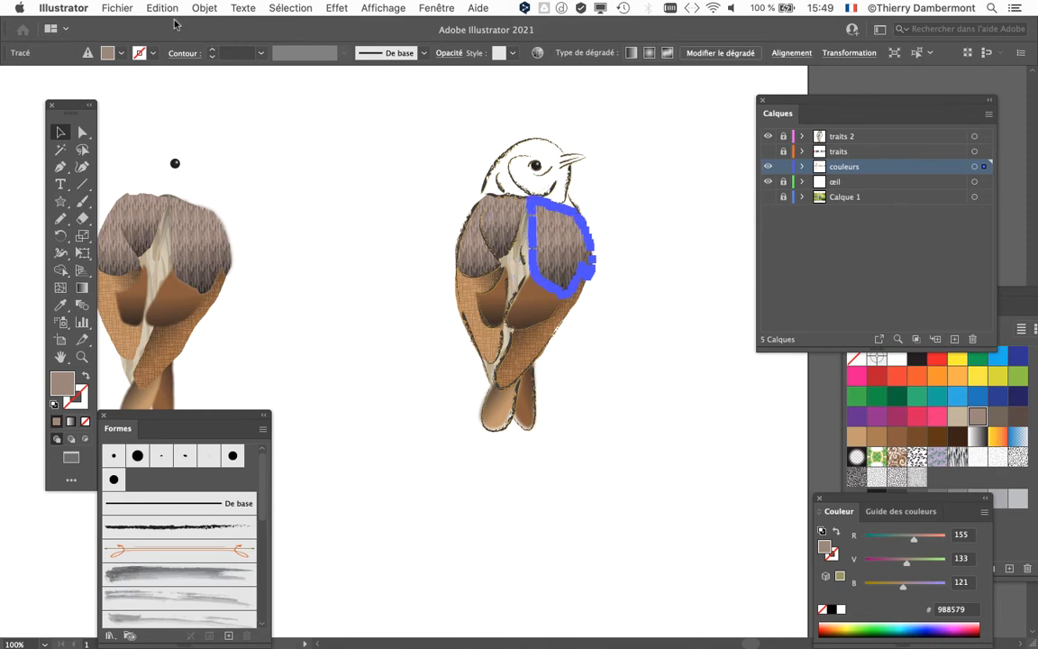
# Close "dessin oiseau 1 - 18c.ai" without saving the changes.
pyautogui.click(115, 7)
pyautogui.click(115, 7)
pyautogui.click(108, 7)
pyautogui.click(129, 102)
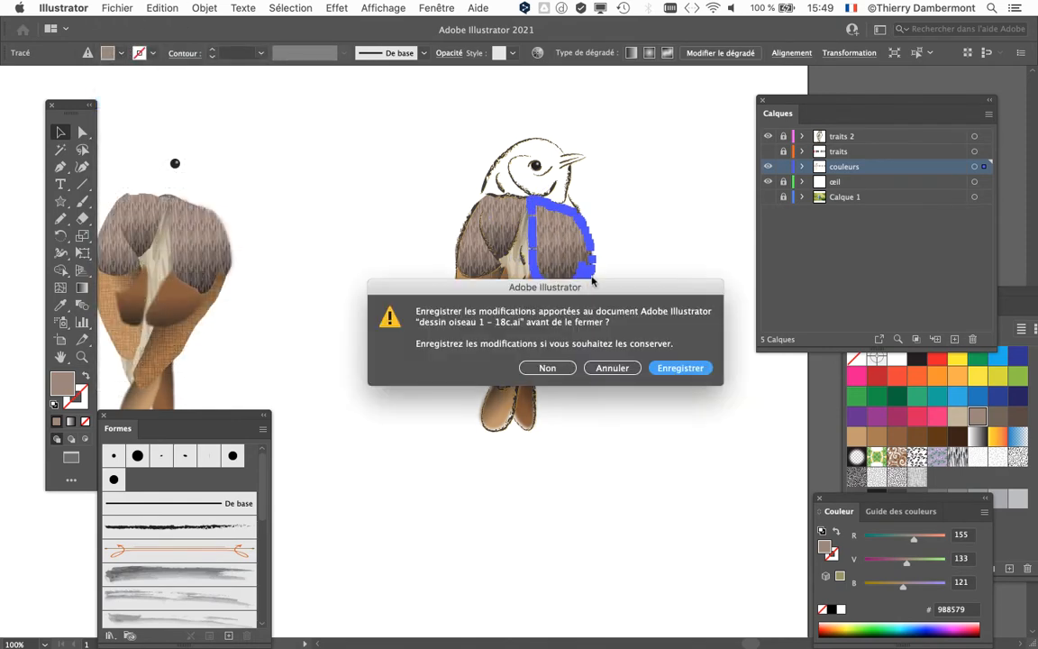
pyautogui.click(564, 367)
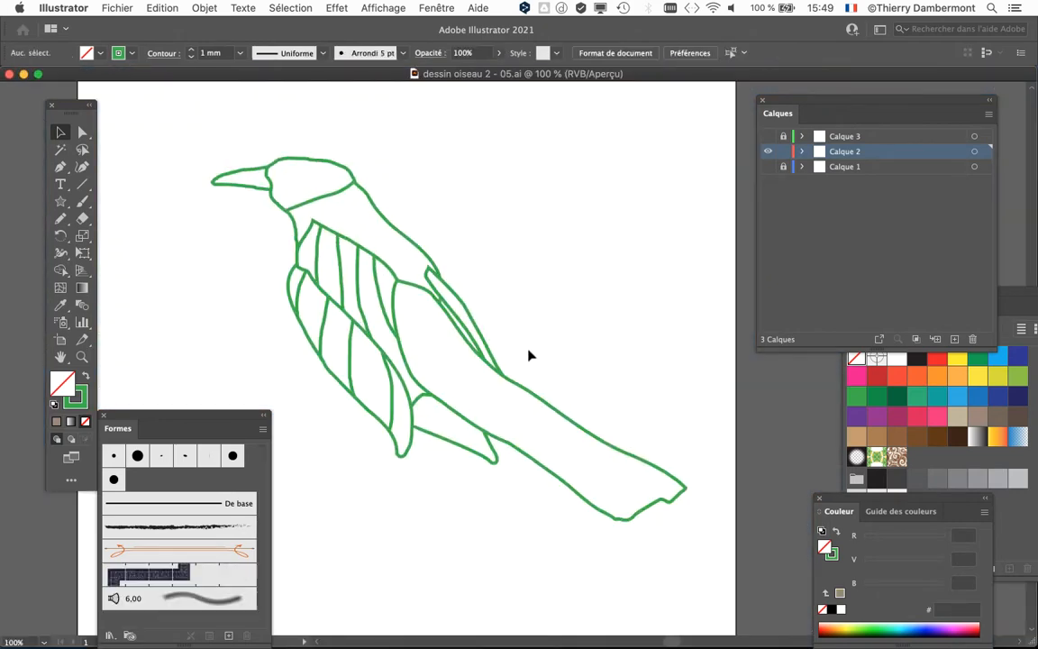
# Examine the separate paths of the green bird's upper wing and how its inner feather lines meet the wing outline.
pyautogui.scroll(2, 279, 261)
pyautogui.moveTo(491, 241); pyautogui.dragTo(422, 254)
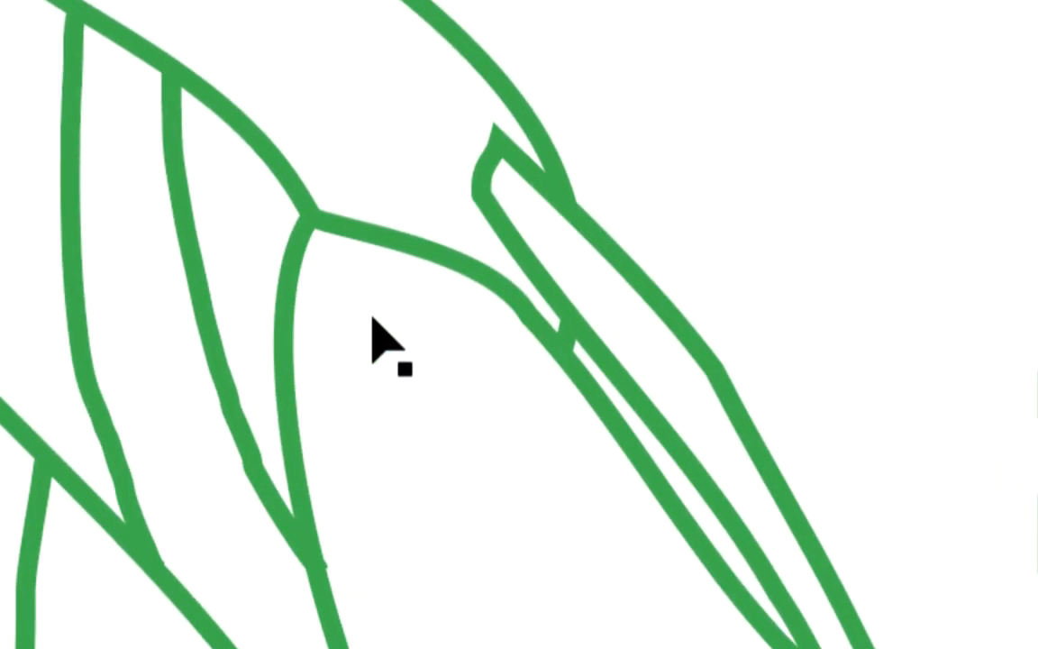
pyautogui.click(179, 167)
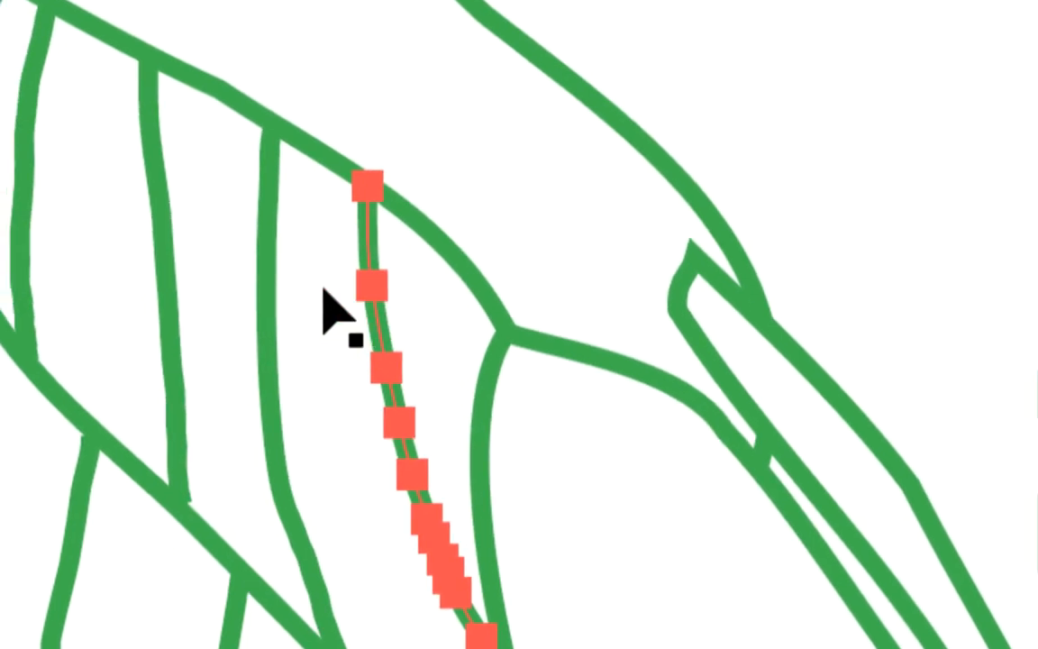
pyautogui.click(268, 288)
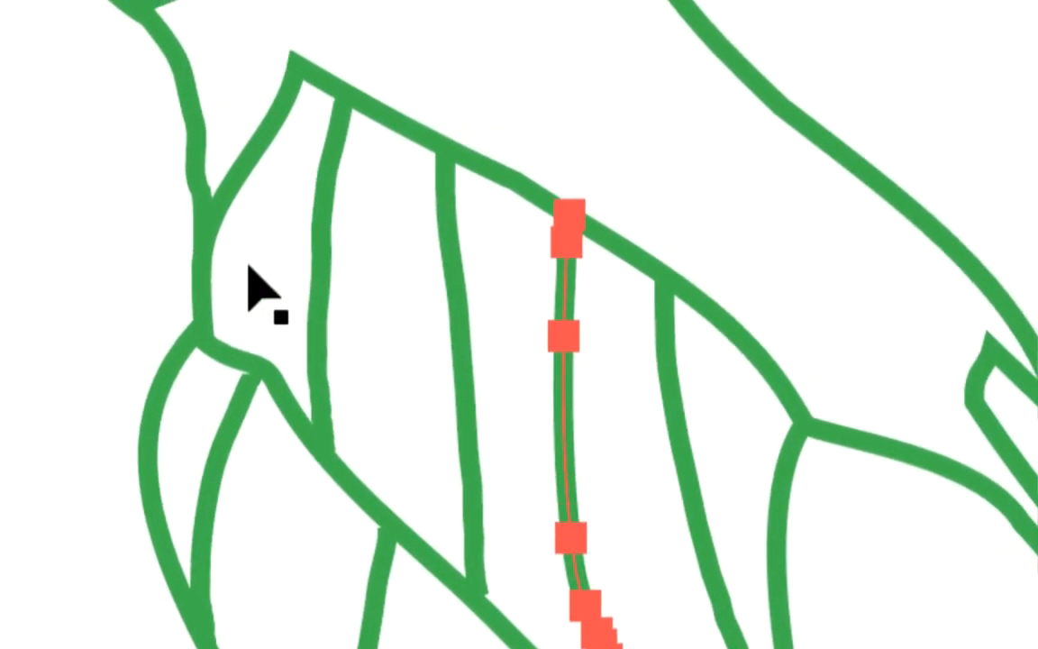
pyautogui.click(252, 281)
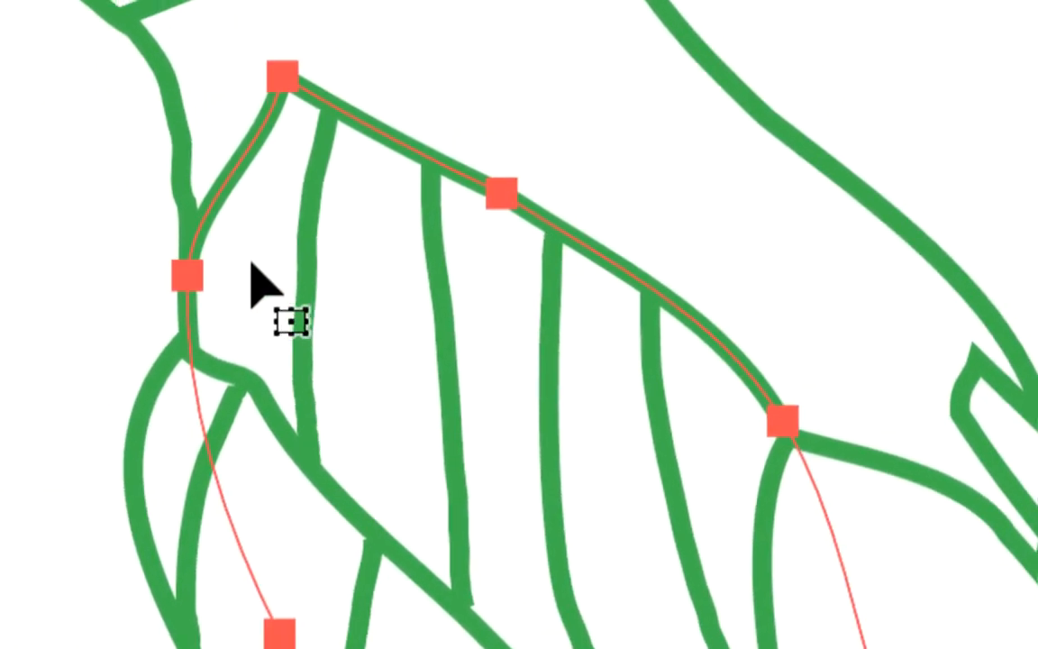
pyautogui.click(196, 266)
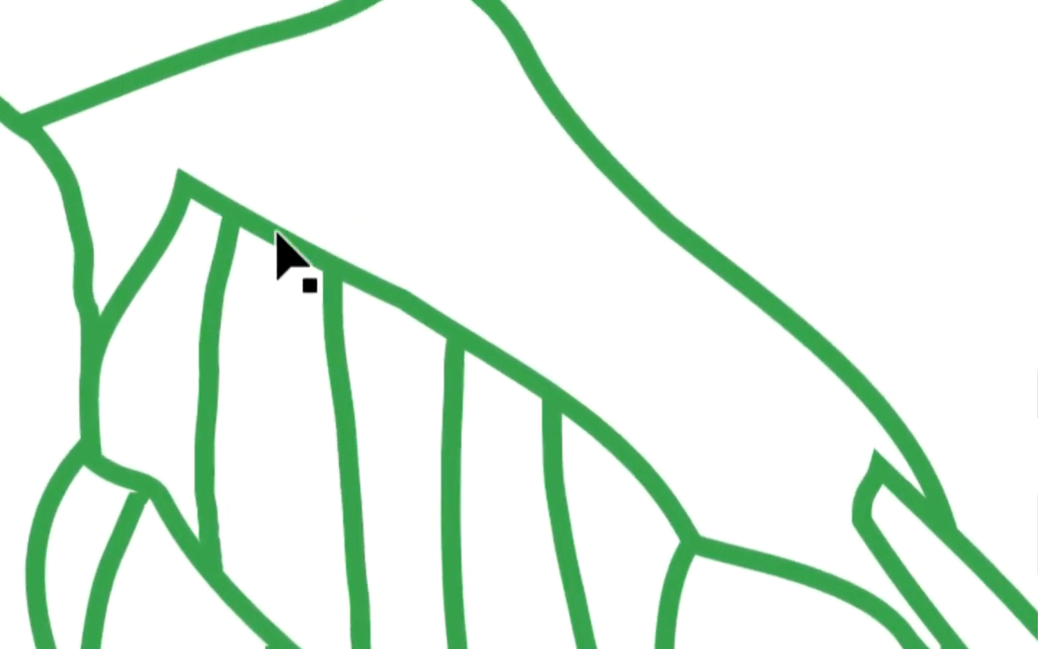
pyautogui.click(279, 69)
pyautogui.click(227, 271)
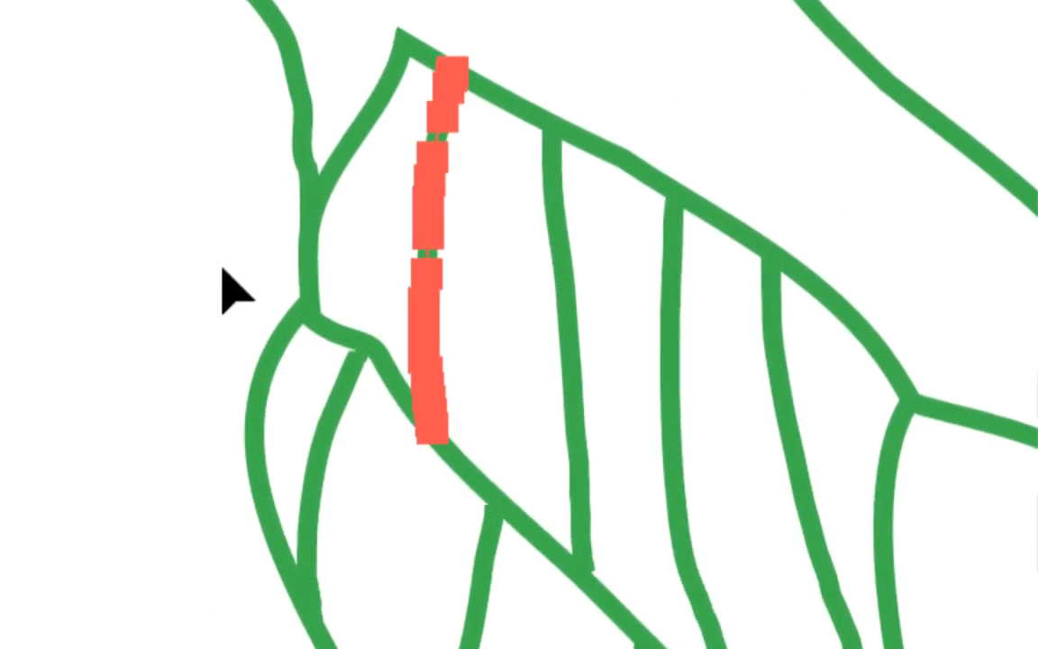
pyautogui.click(222, 269)
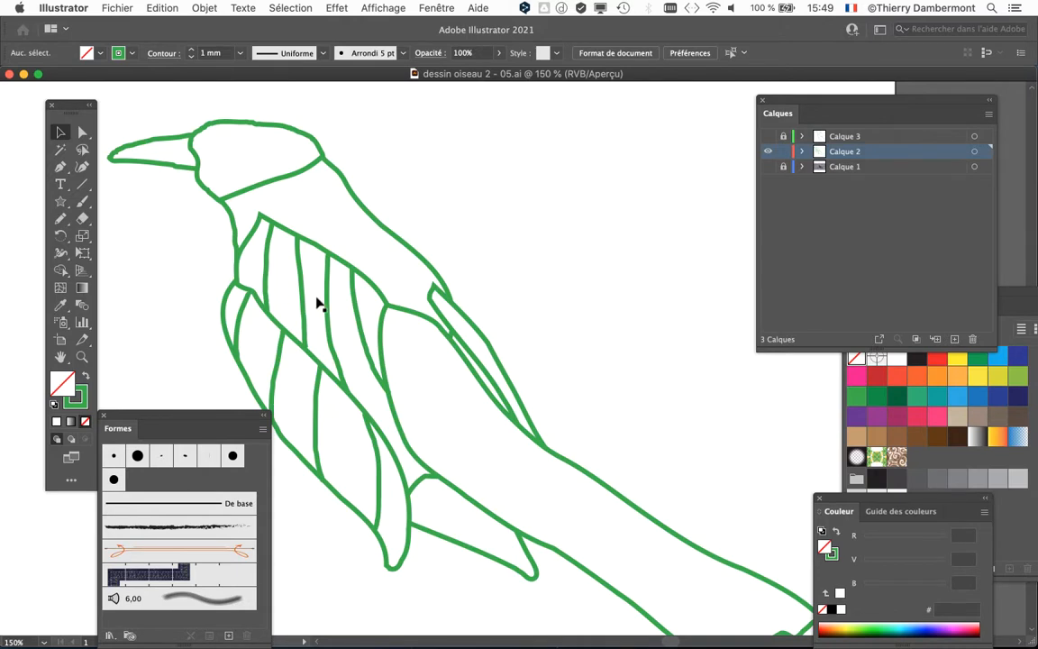
# Look over the whole green bird and highlight a single inner feather line of the upper wing to inspect its path.
pyautogui.scroll(-1, 319, 297)
pyautogui.moveTo(217, 287); pyautogui.dragTo(232, 243)
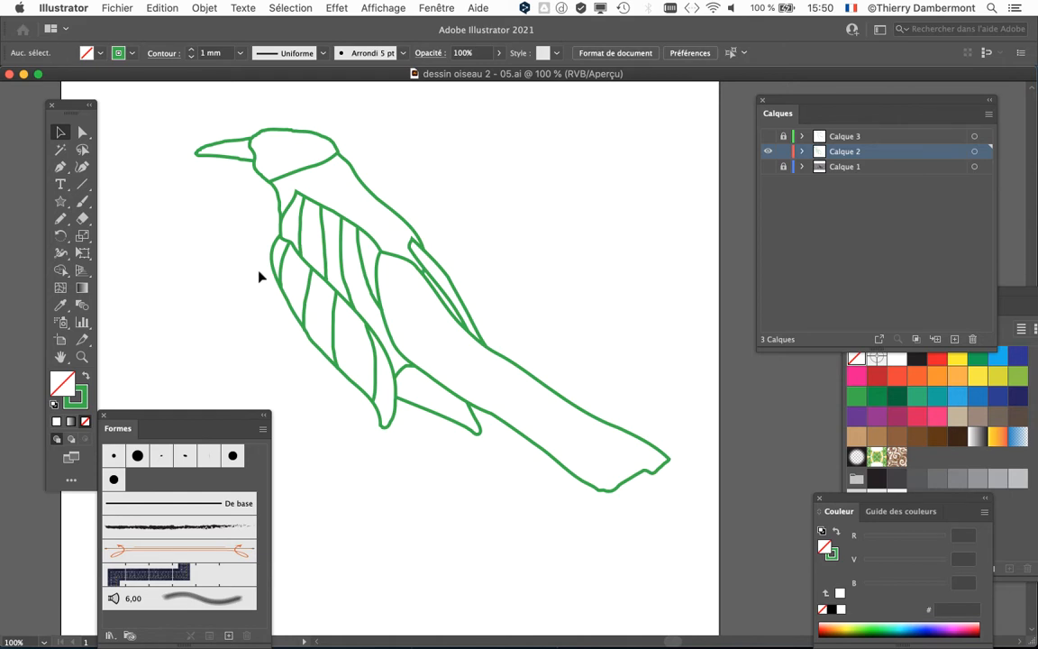
pyautogui.scroll(1, 260, 274)
pyautogui.scroll(3, 334, 200)
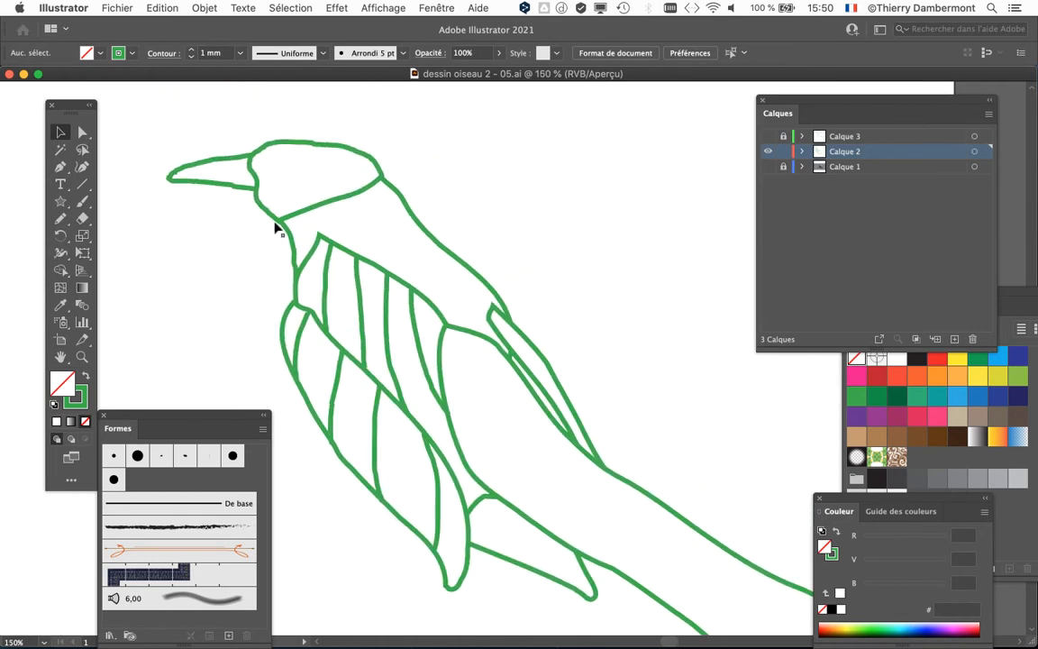
pyautogui.click(475, 497)
pyautogui.click(393, 370)
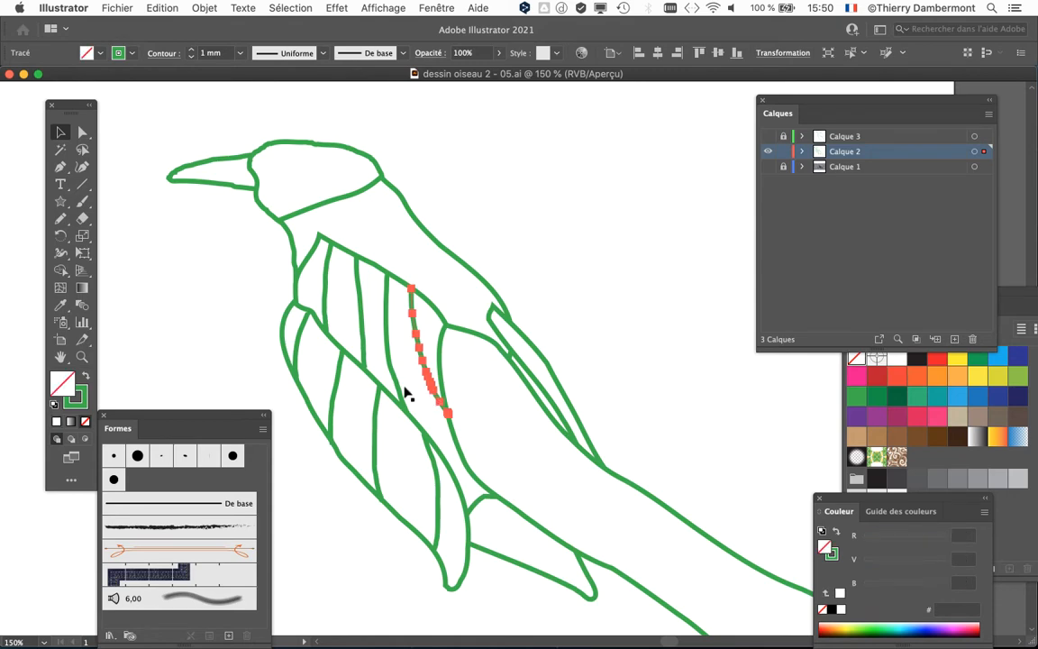
pyautogui.click(200, 327)
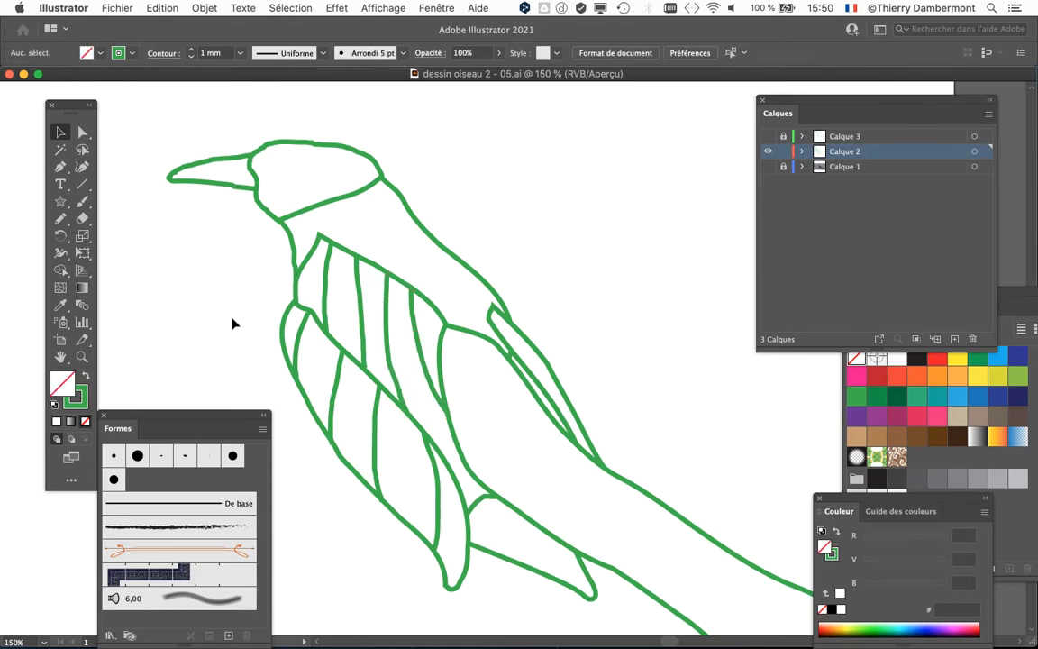
pyautogui.keyDown('alt'); pyautogui.scroll(-1, 232, 324); pyautogui.keyUp('alt')
pyautogui.keyDown('alt'); pyautogui.scroll(2, 234, 327); pyautogui.keyUp('alt')
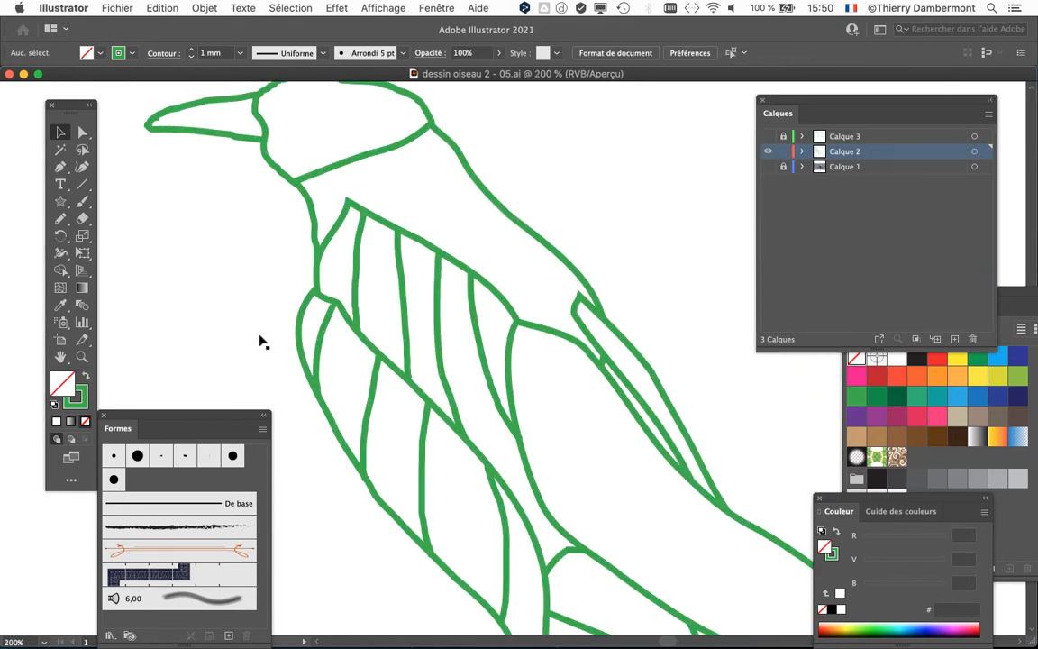
# Try filling two adjacent inner feather lines of the upper wing with the light blue C=70 M=15 J=0 N=0 swatch, and remove the fill.
pyautogui.click(445, 378)
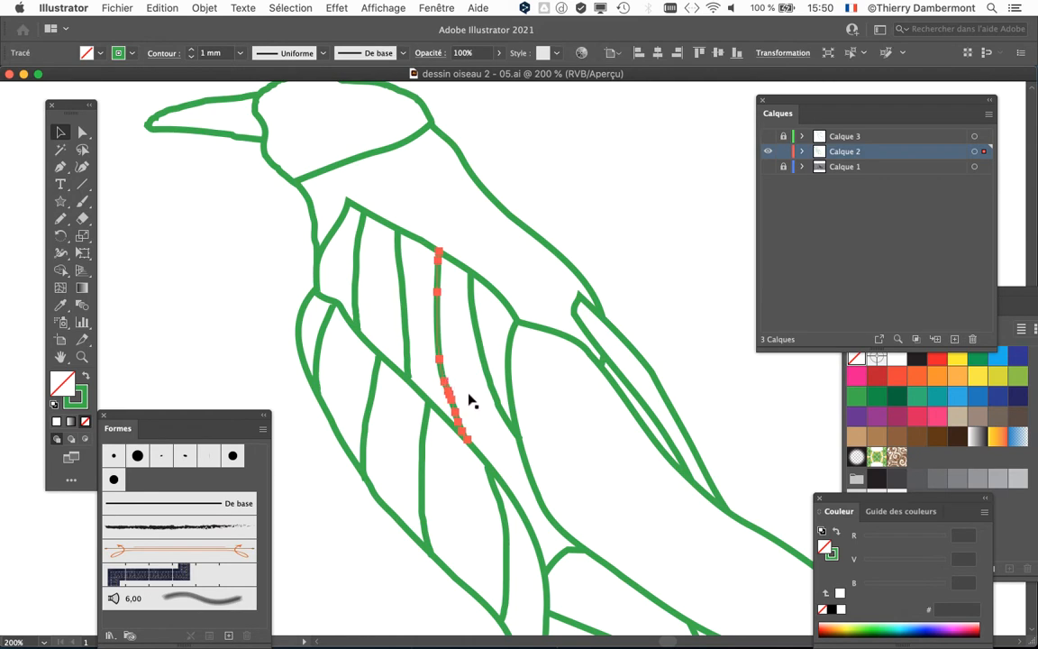
pyautogui.keyDown('alt'); pyautogui.scroll(1, 463, 386); pyautogui.keyUp('alt')
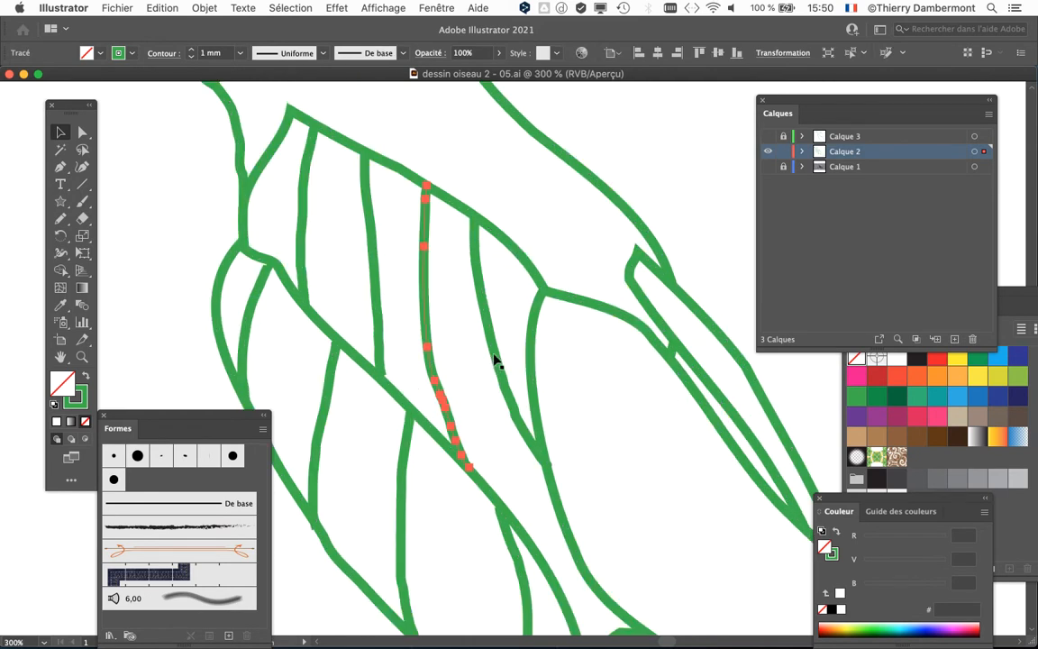
pyautogui.keyDown('shift'); pyautogui.click(495, 361); pyautogui.keyUp('shift')
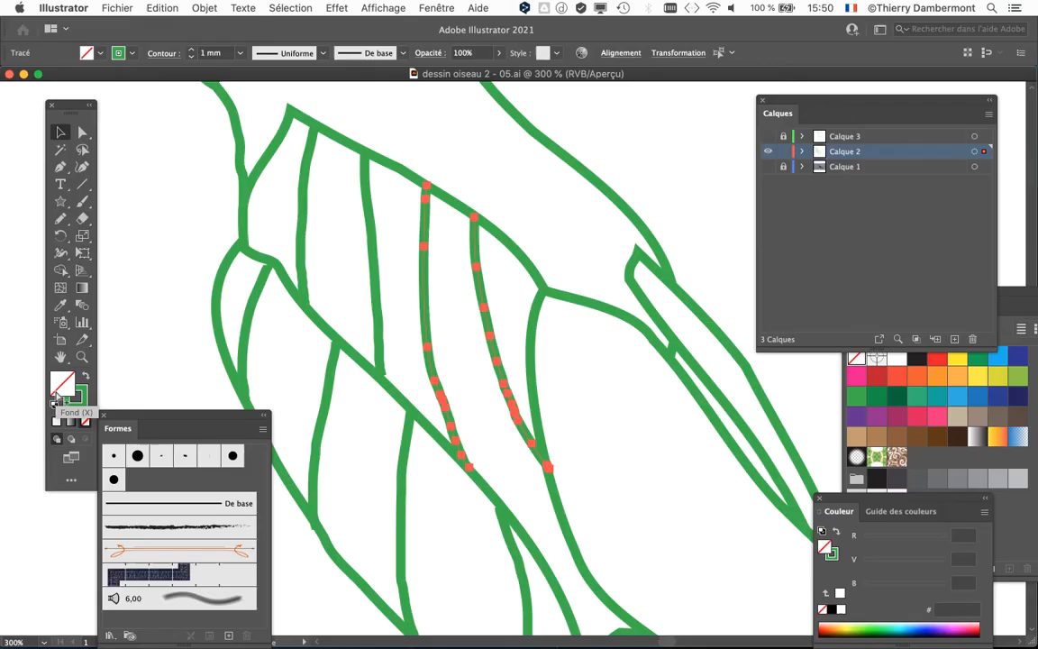
pyautogui.moveTo(1008, 315); pyautogui.dragTo(735, 111)
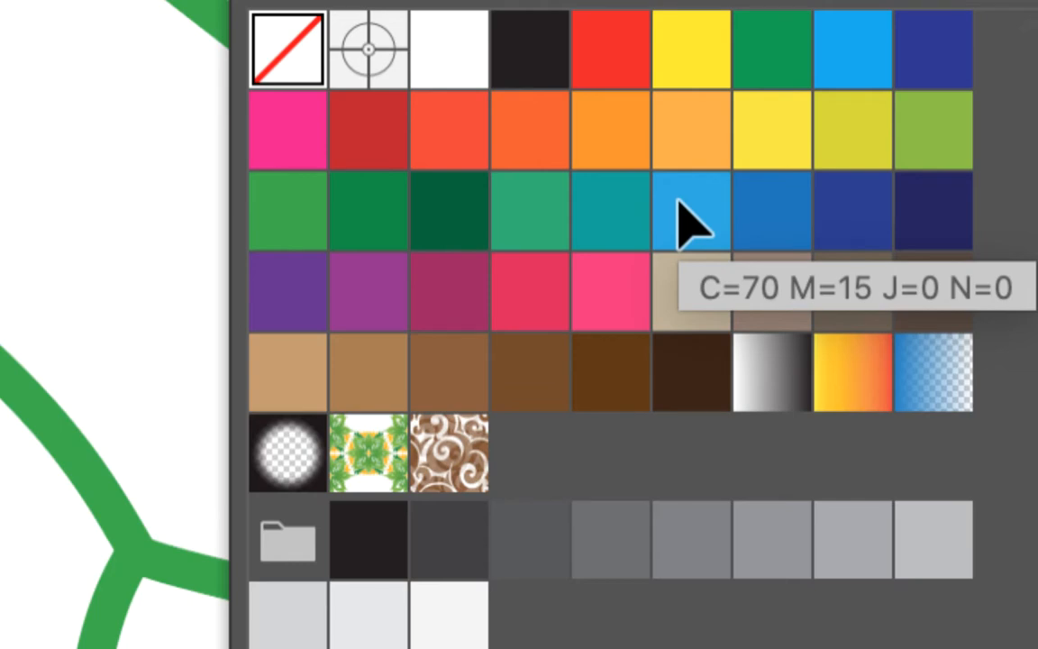
pyautogui.click(683, 208)
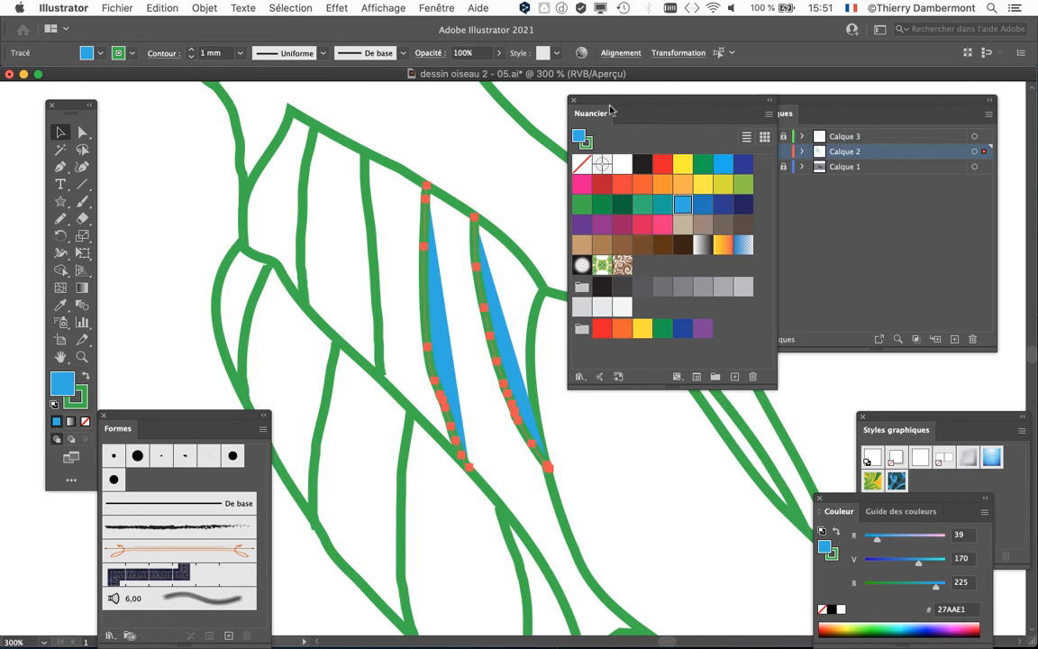
pyautogui.moveTo(584, 100); pyautogui.dragTo(883, 223)
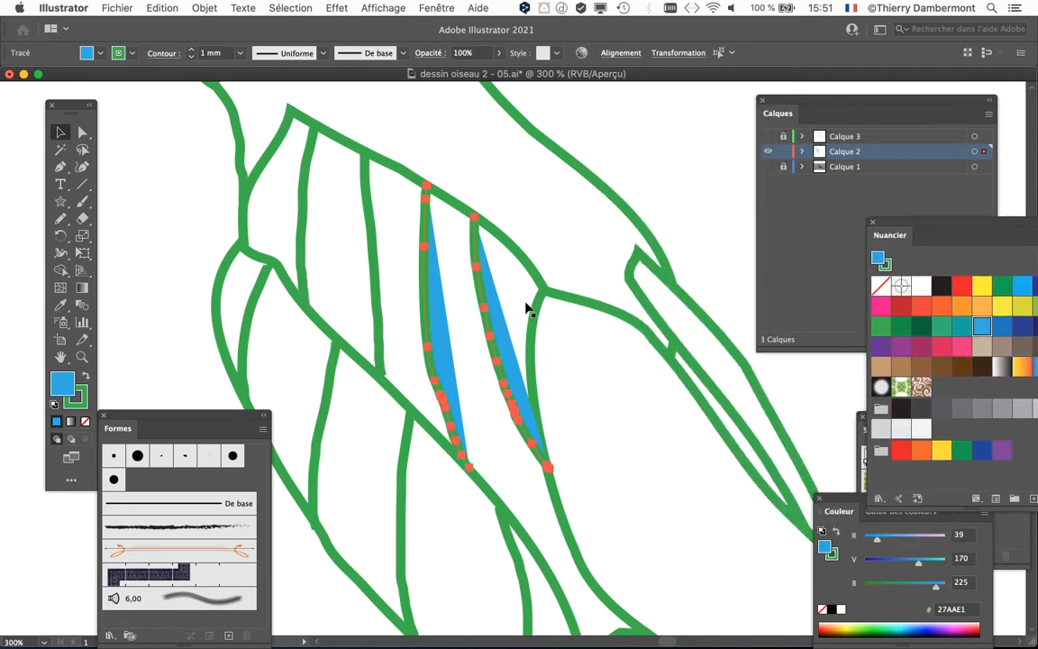
pyautogui.press('/')
pyautogui.click(192, 236)
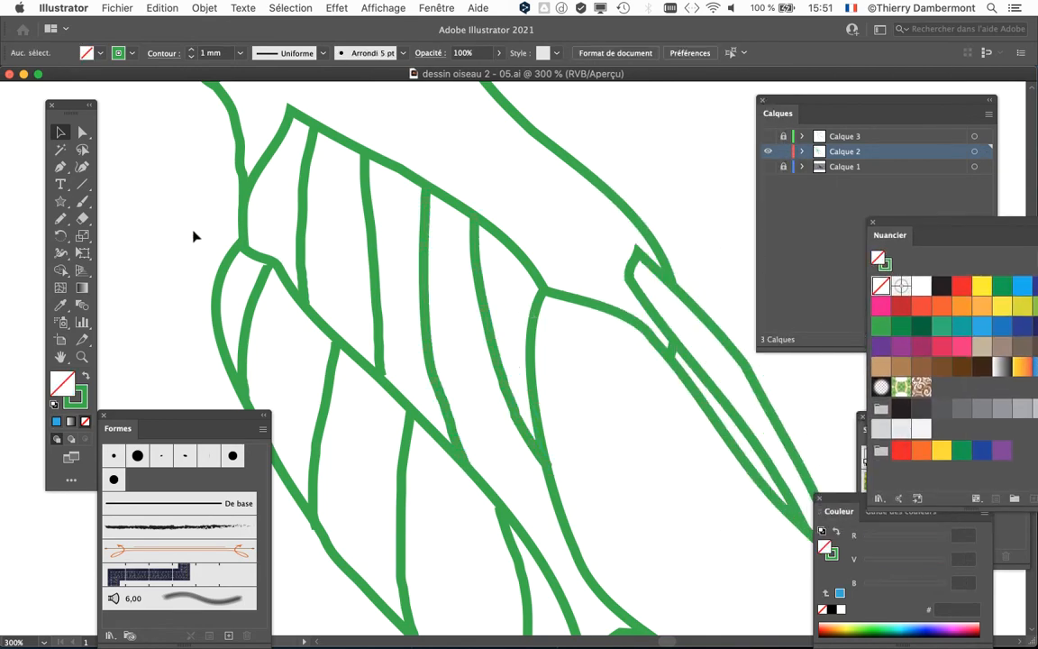
# Recolour the strokes of the whole bird drawing with the black Noir swatch.
pyautogui.scroll(-2, 192, 236)
pyautogui.scroll(-1, 490, 249)
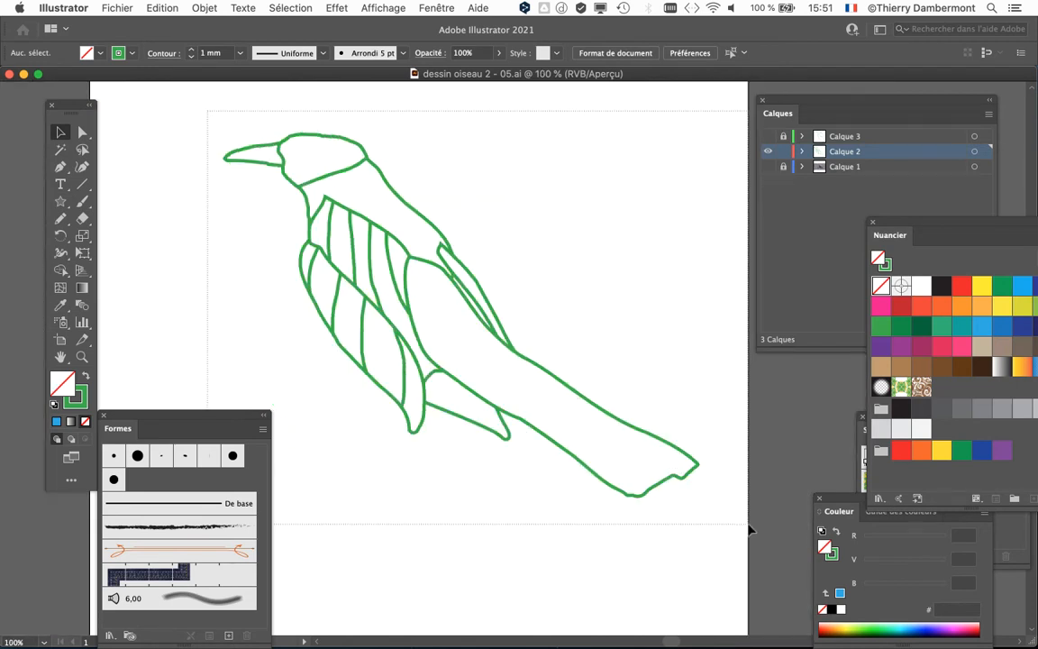
pyautogui.press('super+a')
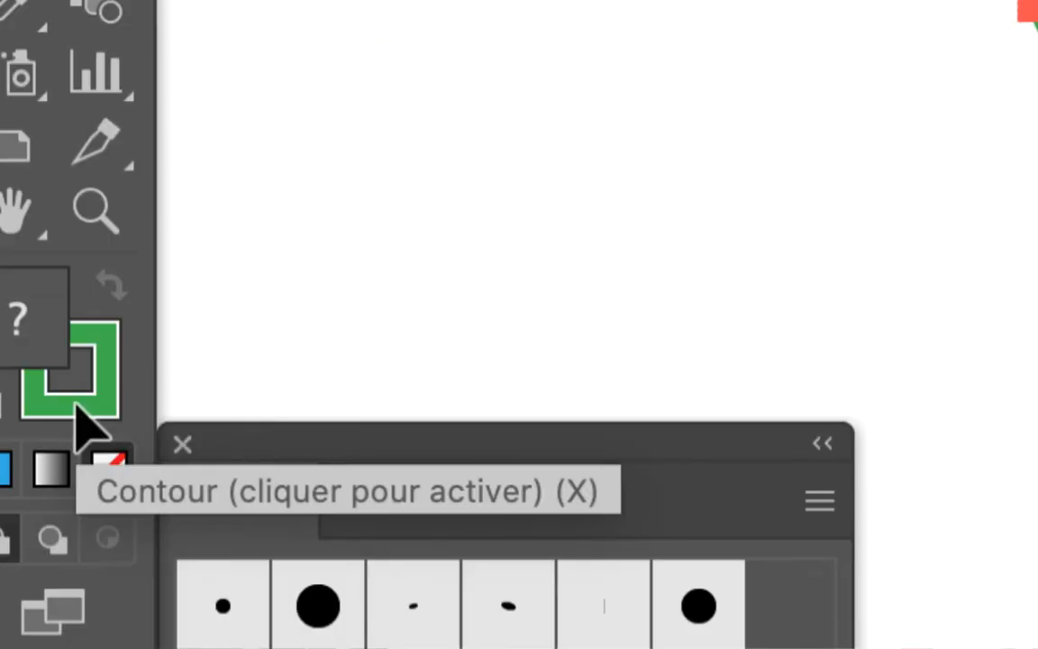
pyautogui.click(77, 407)
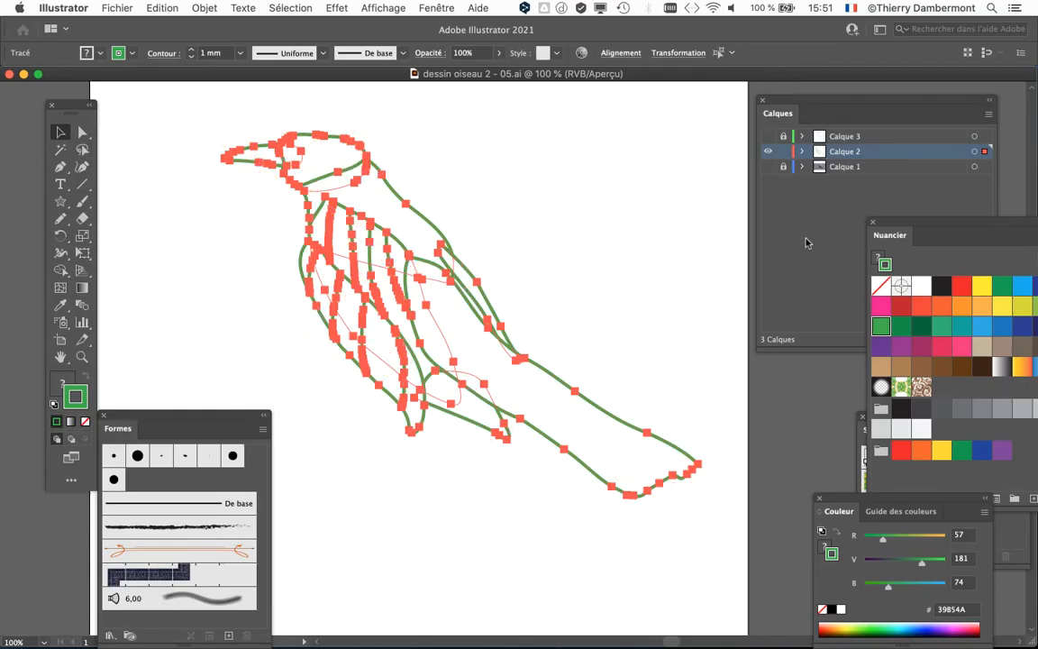
pyautogui.moveTo(889, 234); pyautogui.dragTo(524, 119)
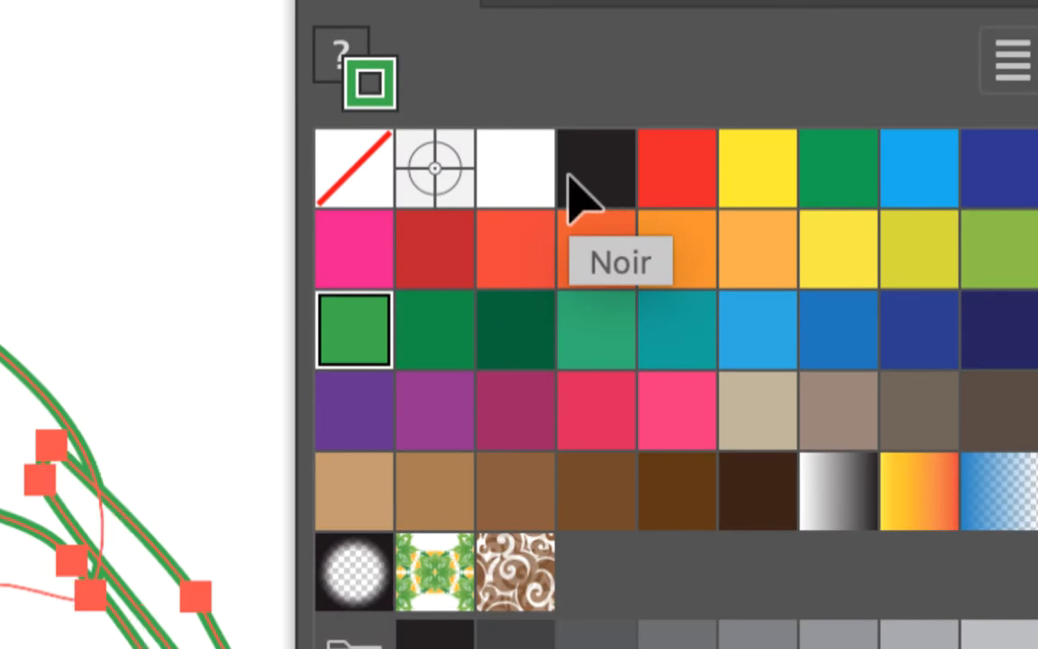
pyautogui.click(570, 178)
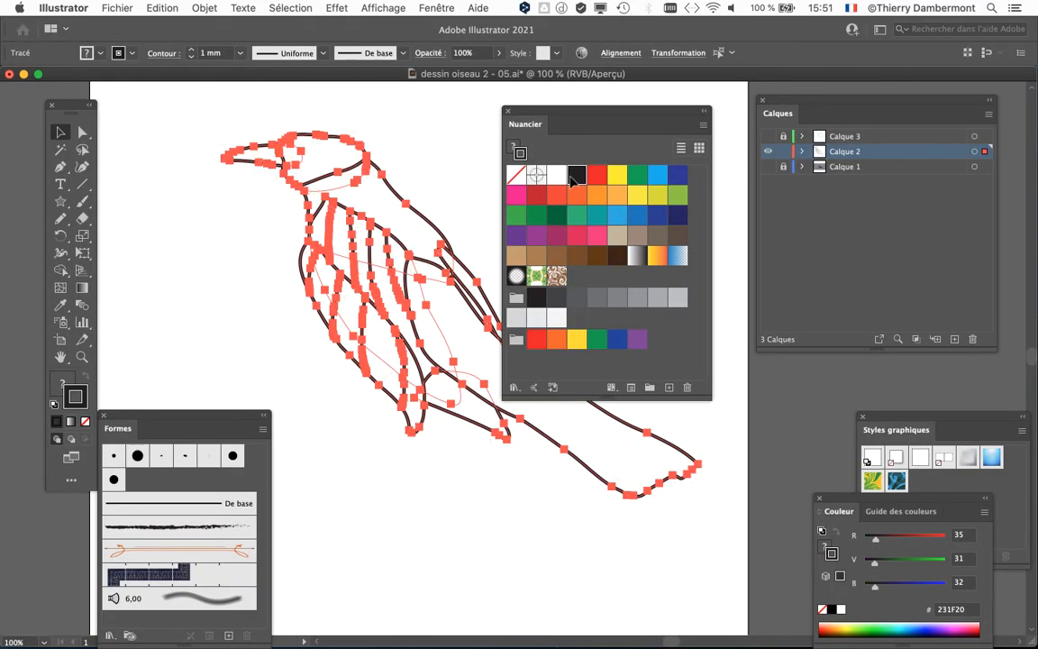
pyautogui.moveTo(531, 113); pyautogui.dragTo(692, 142)
pyautogui.click(583, 203)
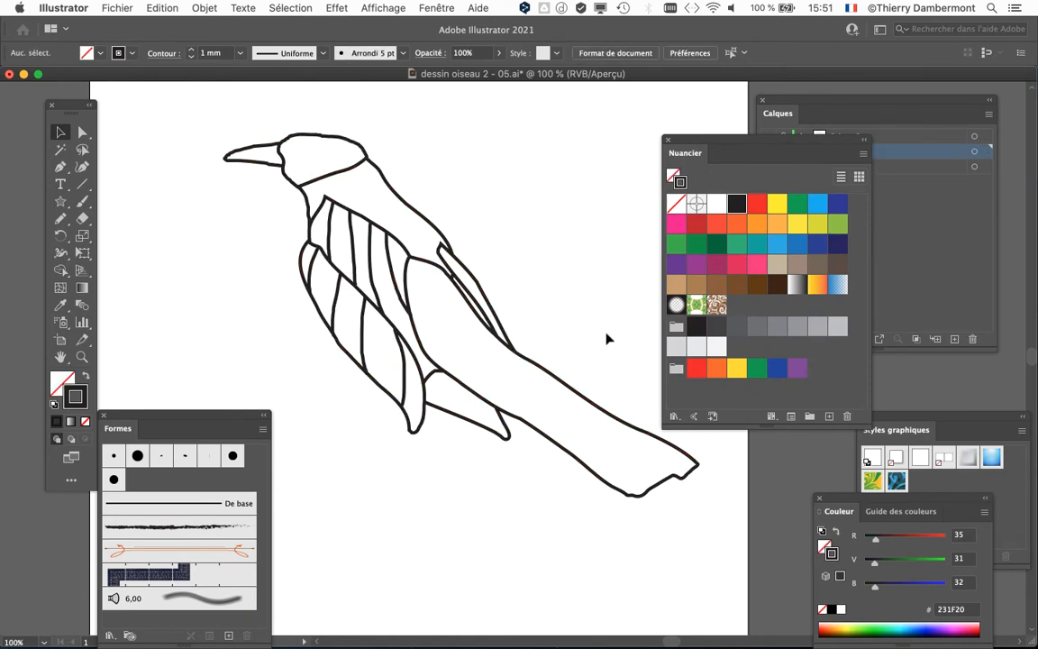
# Select all the bird's paths and open the stroke settings beside the drawing, with the swatches moved out of the way.
pyautogui.press('super+a')
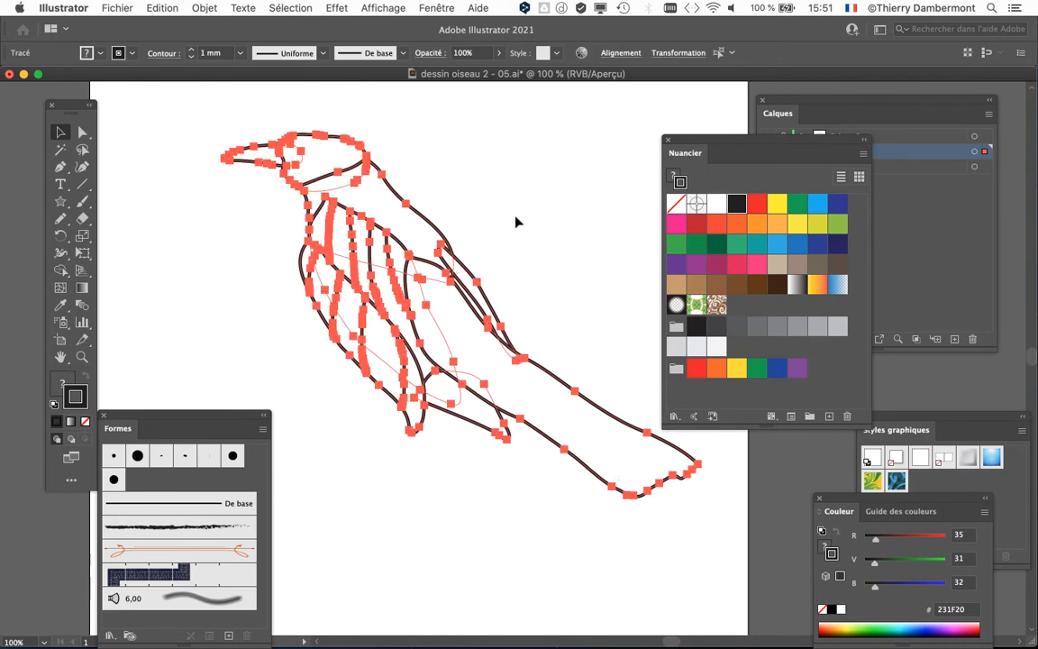
pyautogui.moveTo(702, 144); pyautogui.dragTo(432, 521)
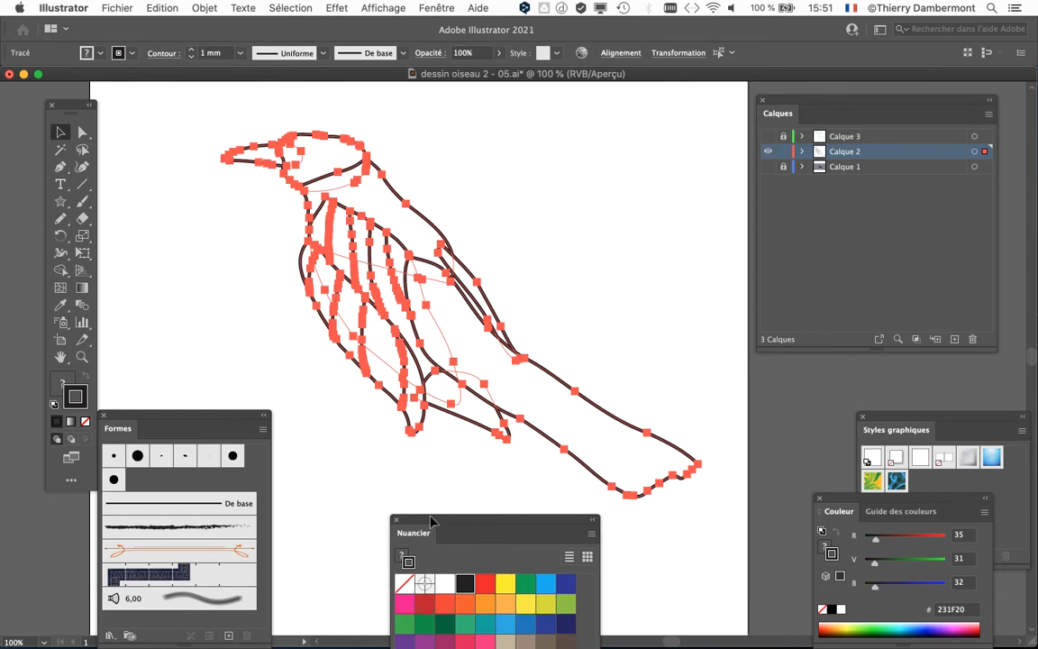
pyautogui.click(442, 8)
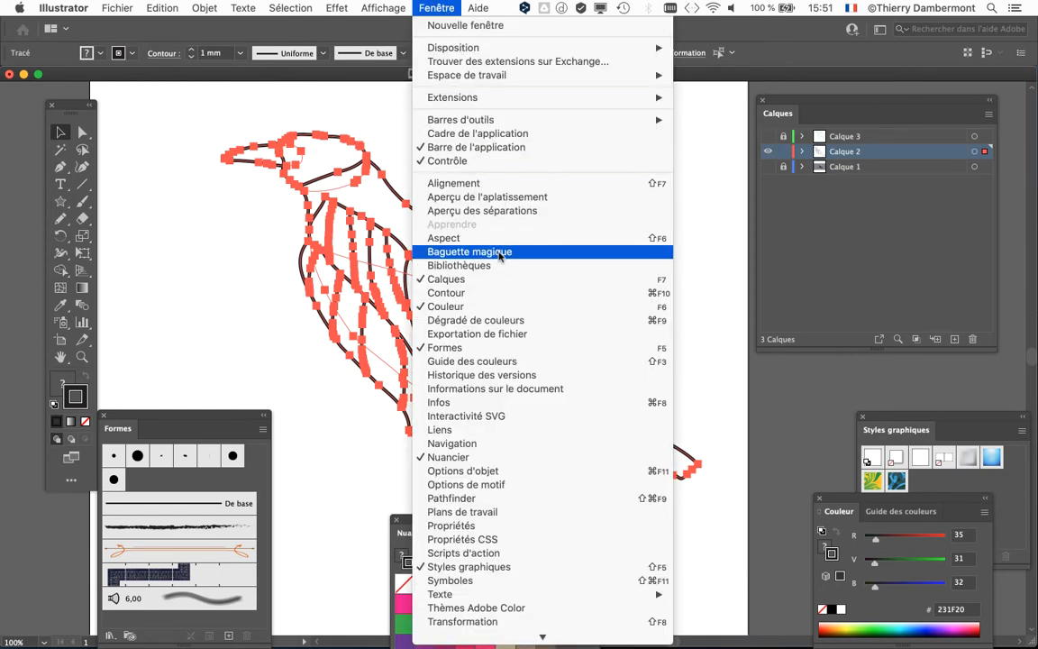
pyautogui.click(494, 293)
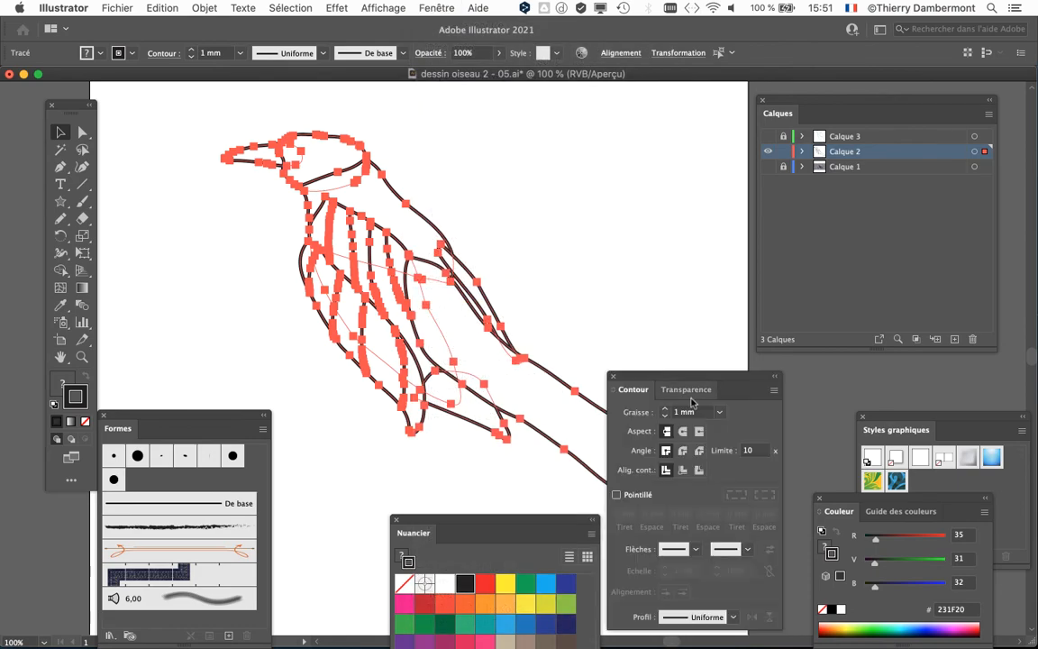
pyautogui.moveTo(673, 382); pyautogui.dragTo(606, 147)
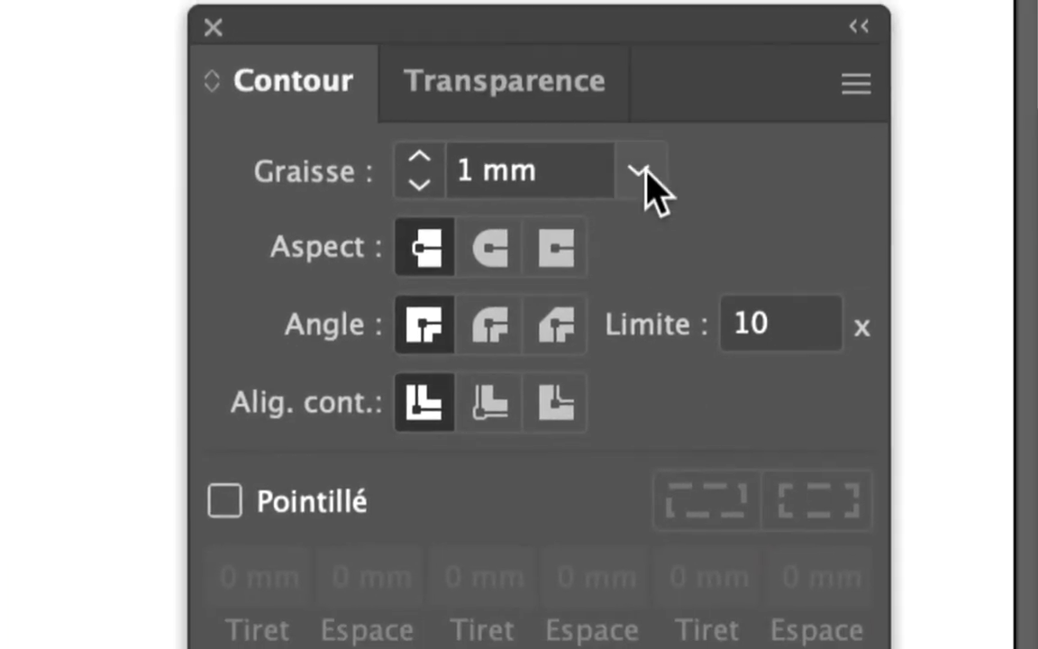
# Try stroke weights of 0,35 mm and 0,5 mm on all the bird's lines.
pyautogui.click(654, 177)
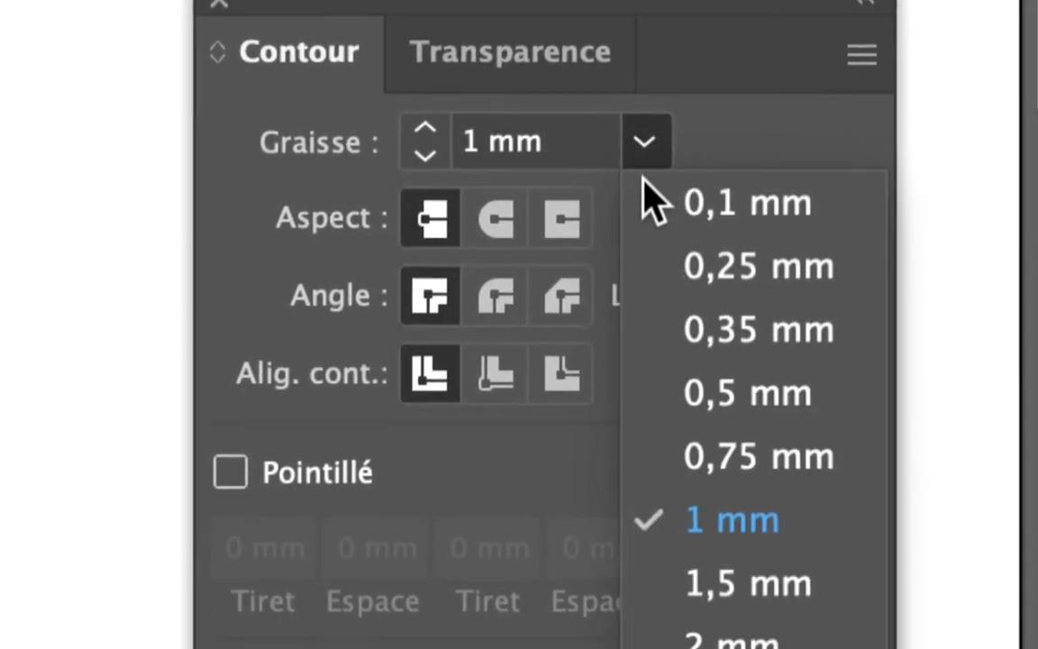
pyautogui.click(707, 330)
pyautogui.click(644, 141)
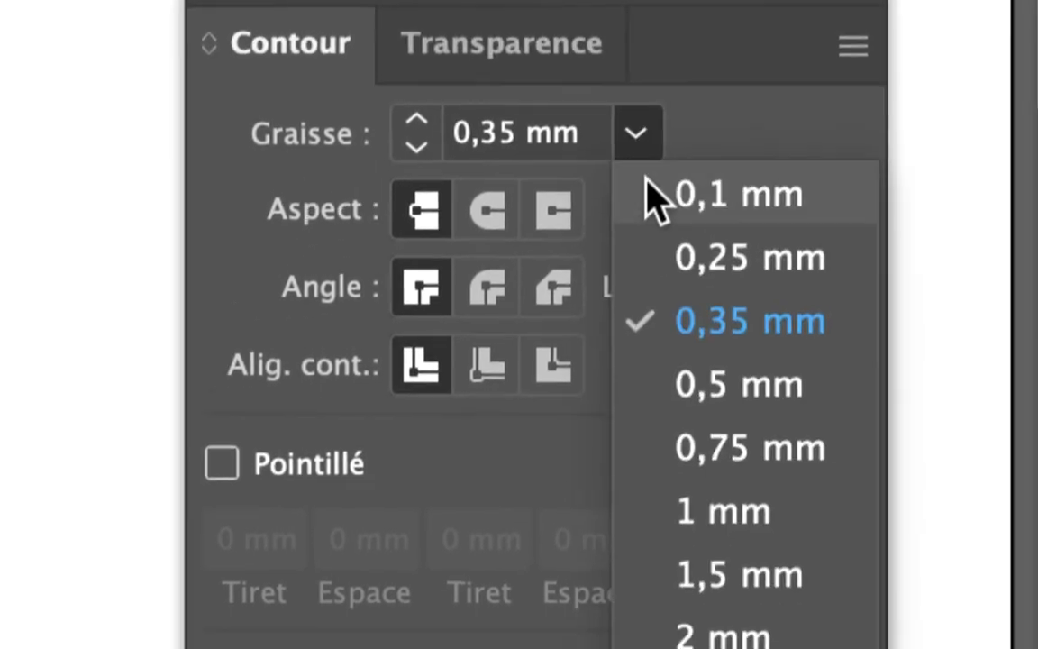
pyautogui.click(685, 385)
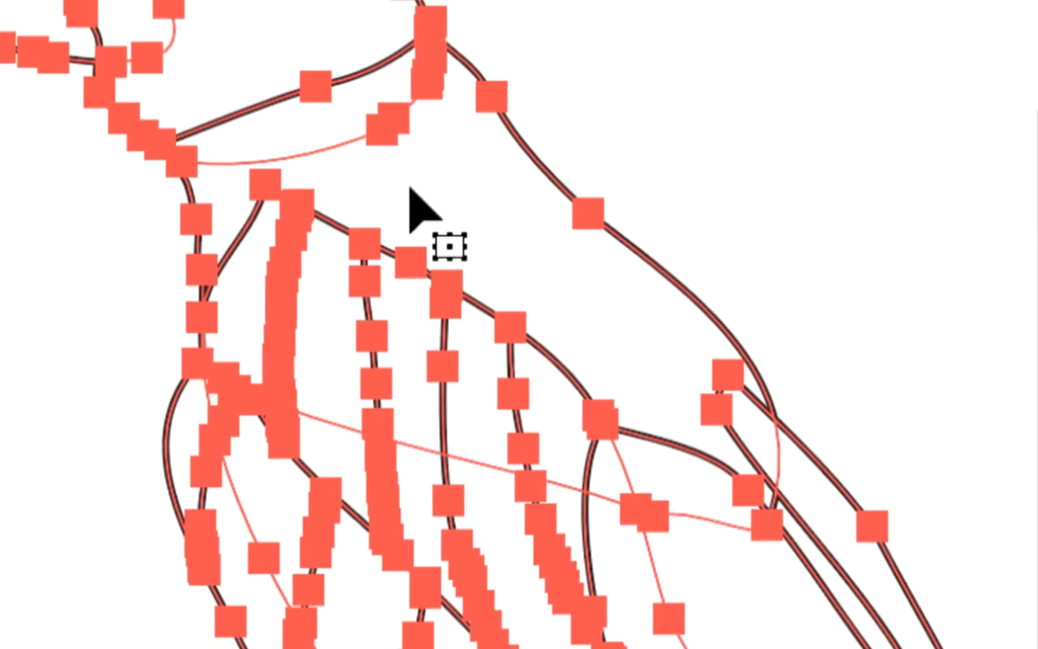
pyautogui.press('a')
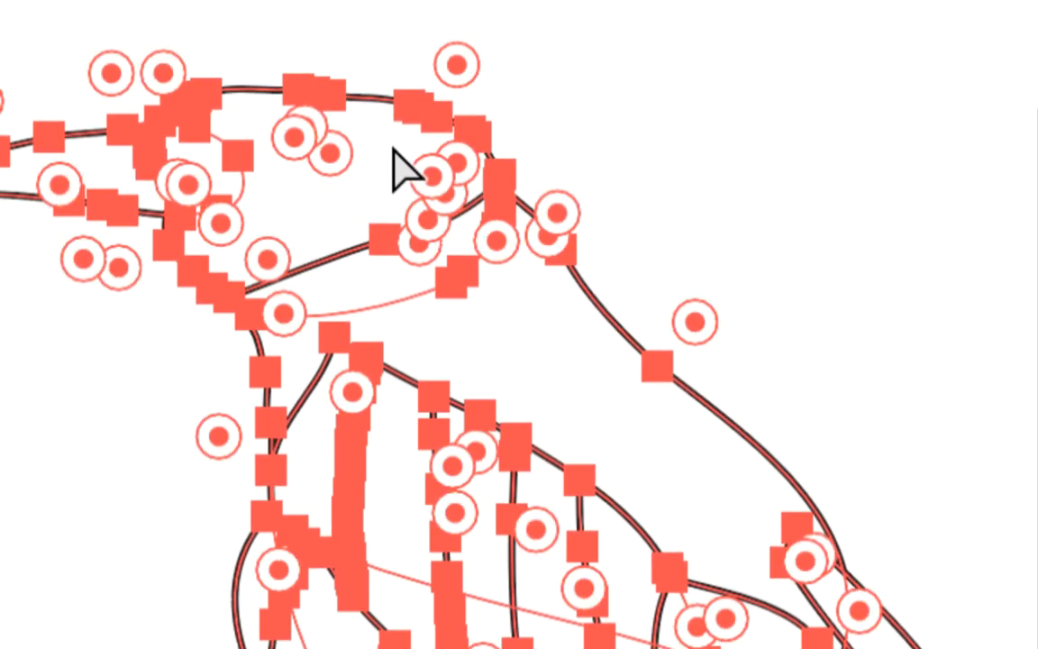
pyautogui.click(397, 170)
pyautogui.press('v')
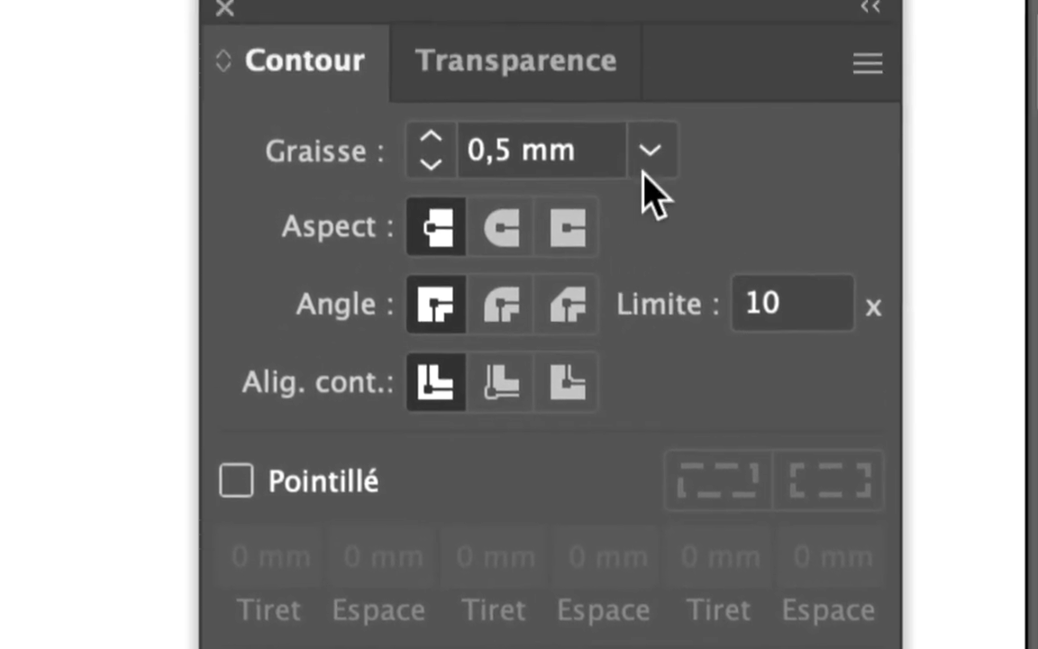
# Thin the strokes of the whole bird to 0,35 mm and finally to 0,25 mm.
pyautogui.click(645, 172)
pyautogui.click(709, 339)
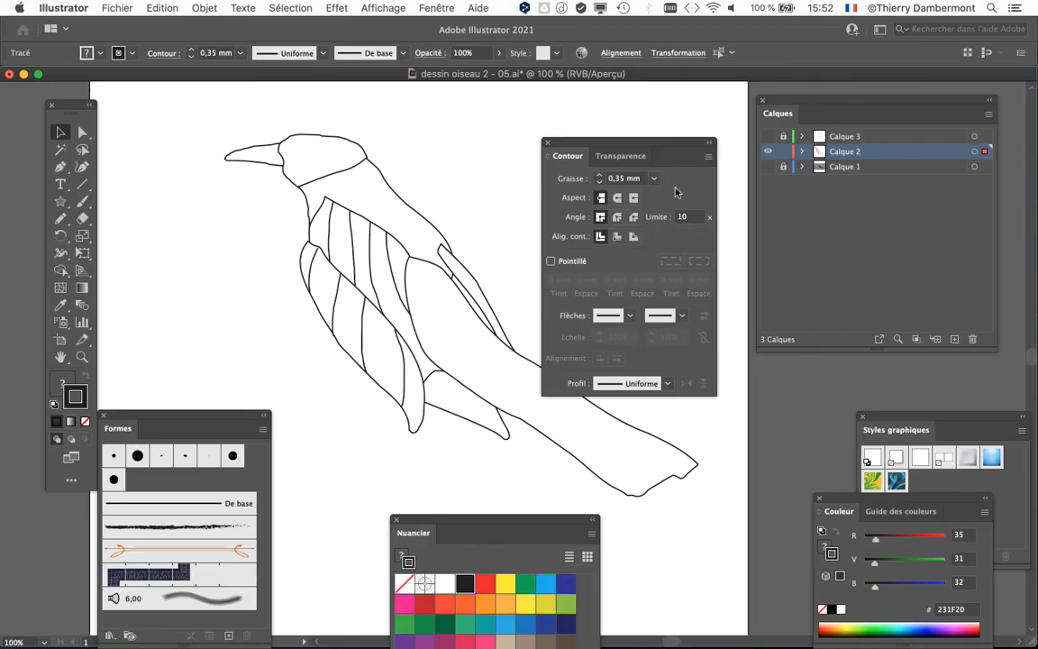
pyautogui.click(653, 179)
pyautogui.click(622, 200)
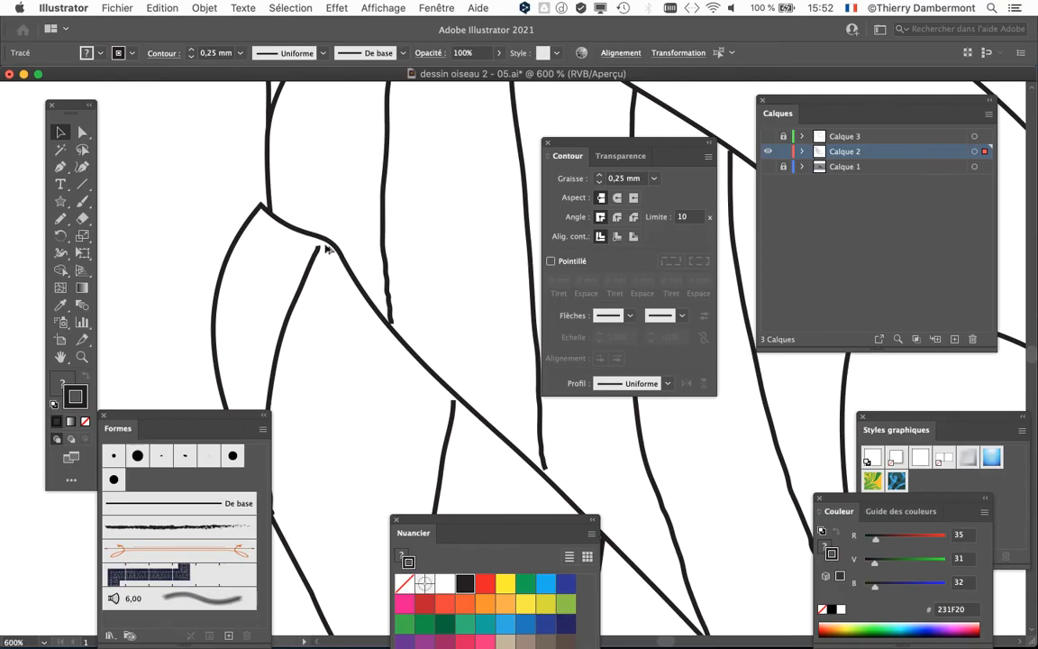
# Examine up close where the ends of the thin feather lines meet, miss or cross the outlines of the wings and body.
pyautogui.scroll(4, 354, 259)
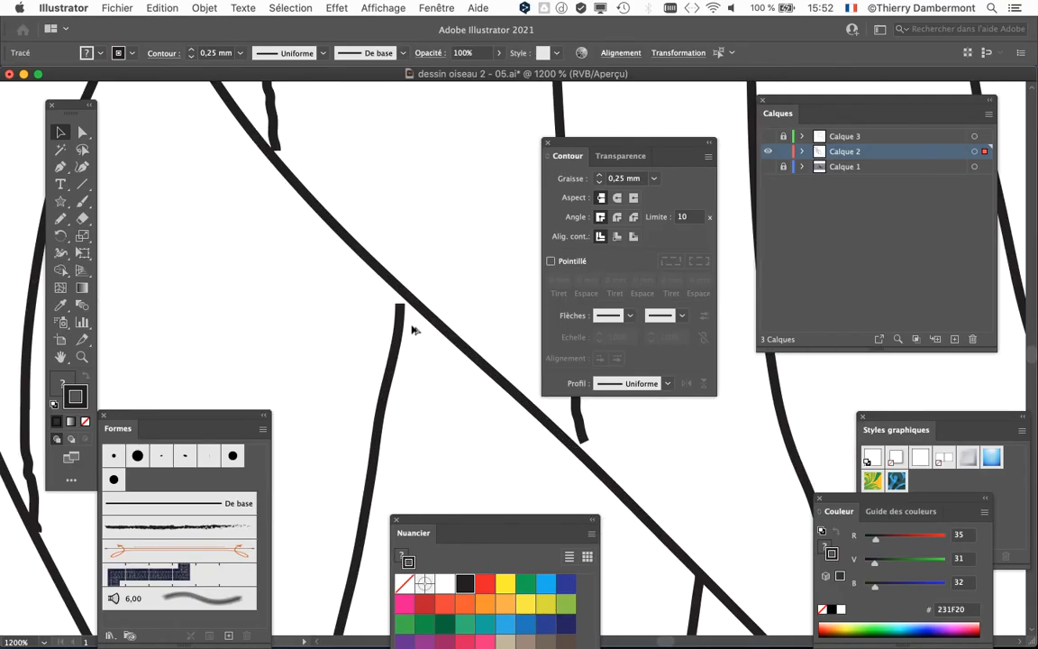
pyautogui.moveTo(598, 144); pyautogui.dragTo(731, 207)
pyautogui.scroll(2, 591, 451)
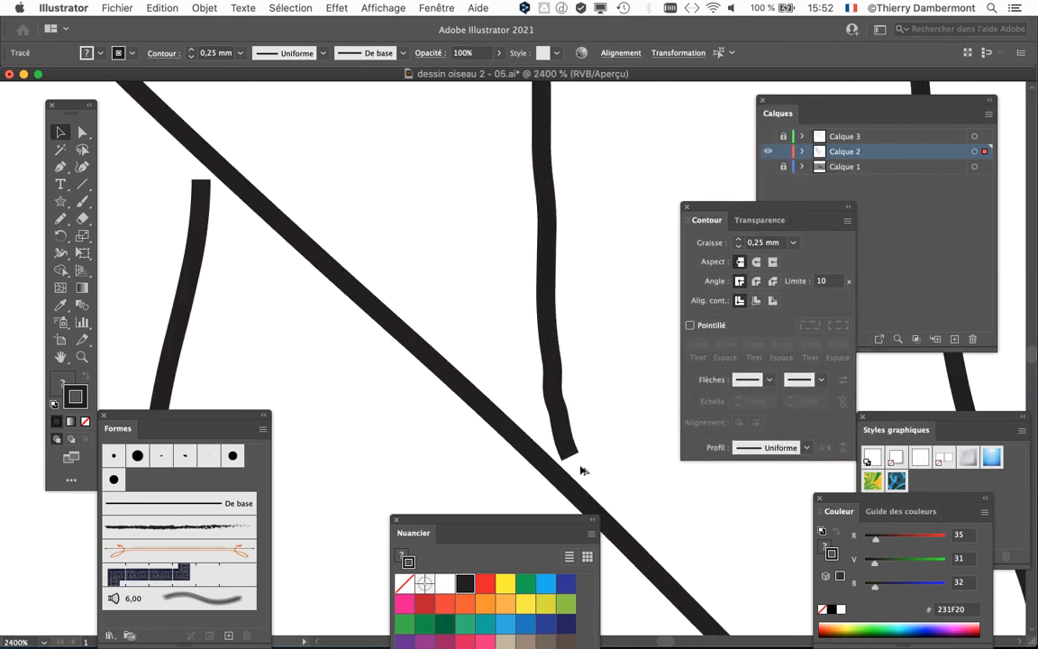
pyautogui.scroll(-6, 581, 470)
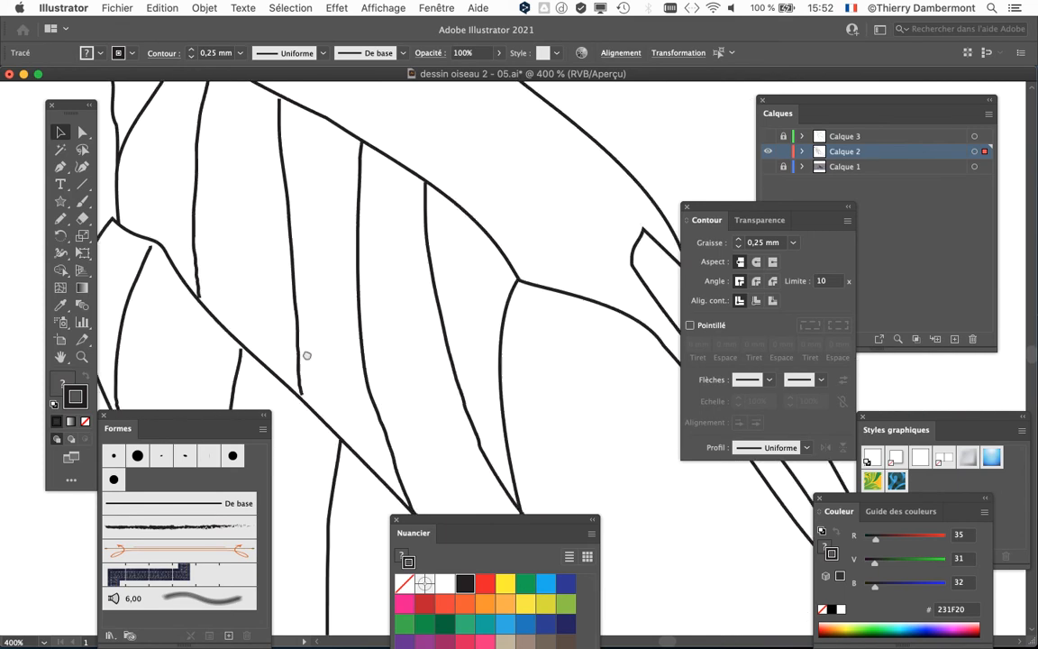
pyautogui.scroll(-3, 307, 356)
pyautogui.hscroll(3, 306, 356)
pyautogui.scroll(1, 470, 469)
pyautogui.scroll(-3, 471, 468)
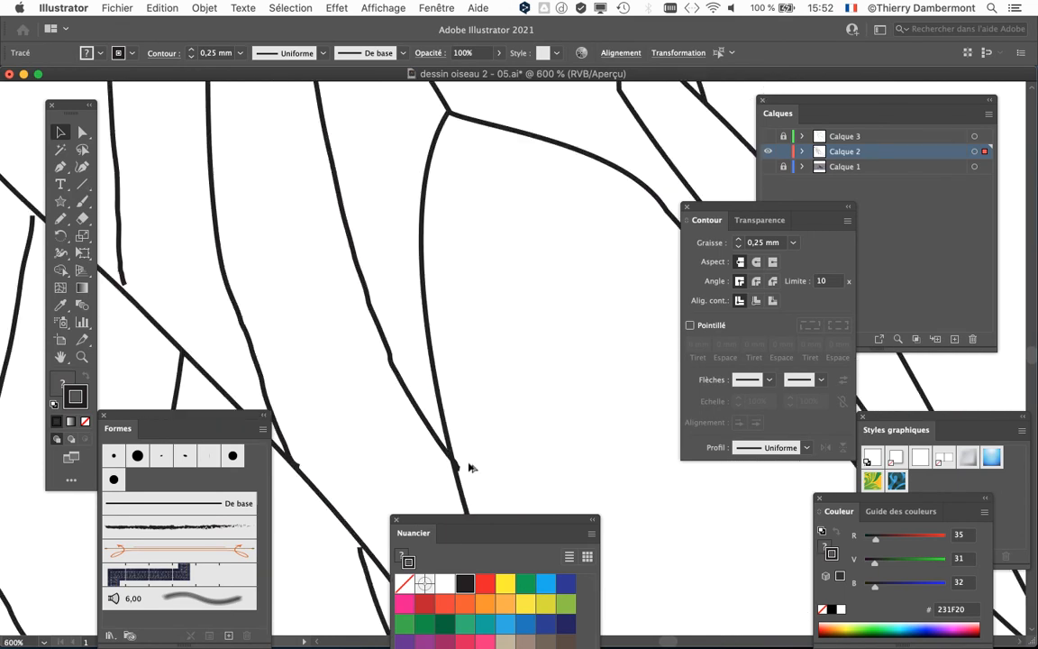
pyautogui.moveTo(570, 446); pyautogui.dragTo(351, 202)
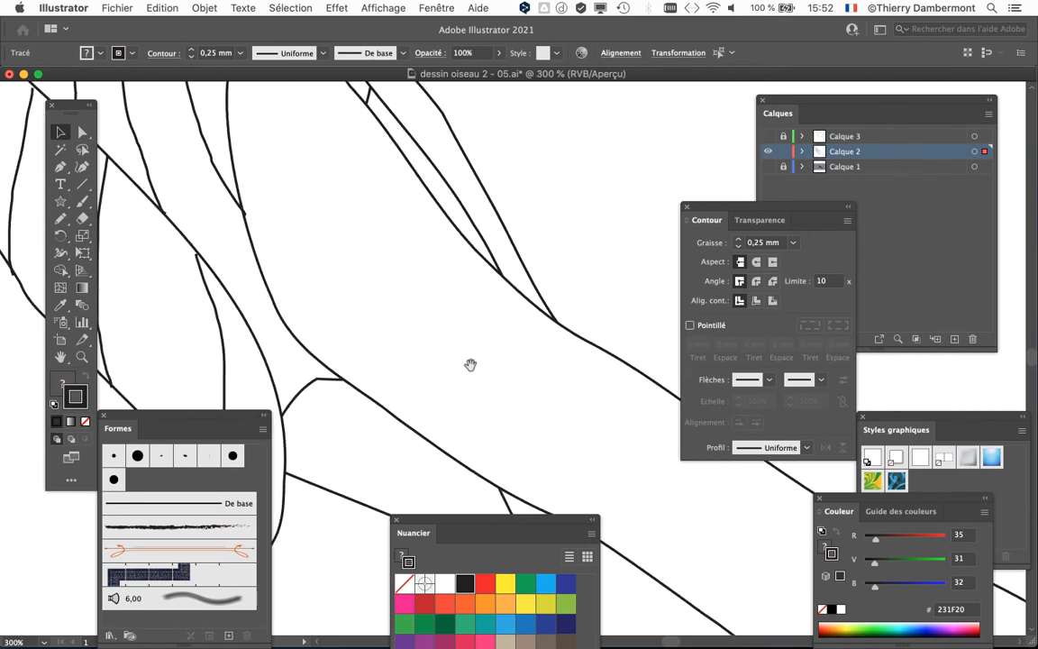
# Select all the bird's paths and set their stroke caps to rounded ends (Extrémité arrondie), with the stroke settings moved closer.
pyautogui.scroll(-3, 480, 382)
pyautogui.scroll(2, 476, 371)
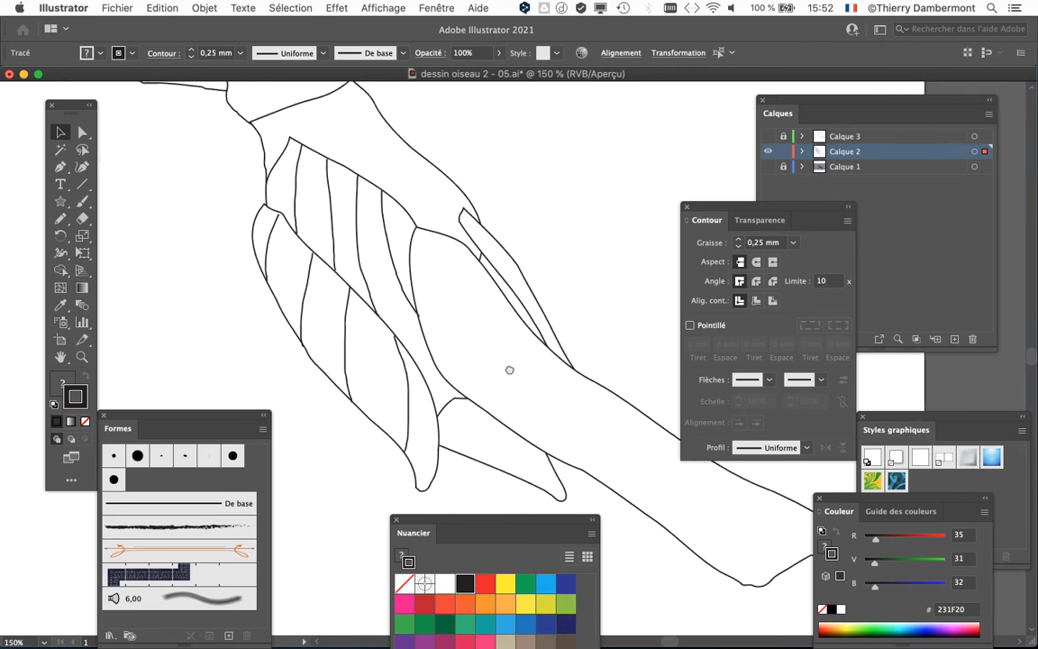
pyautogui.scroll(3, 324, 317)
pyautogui.scroll(1, 284, 277)
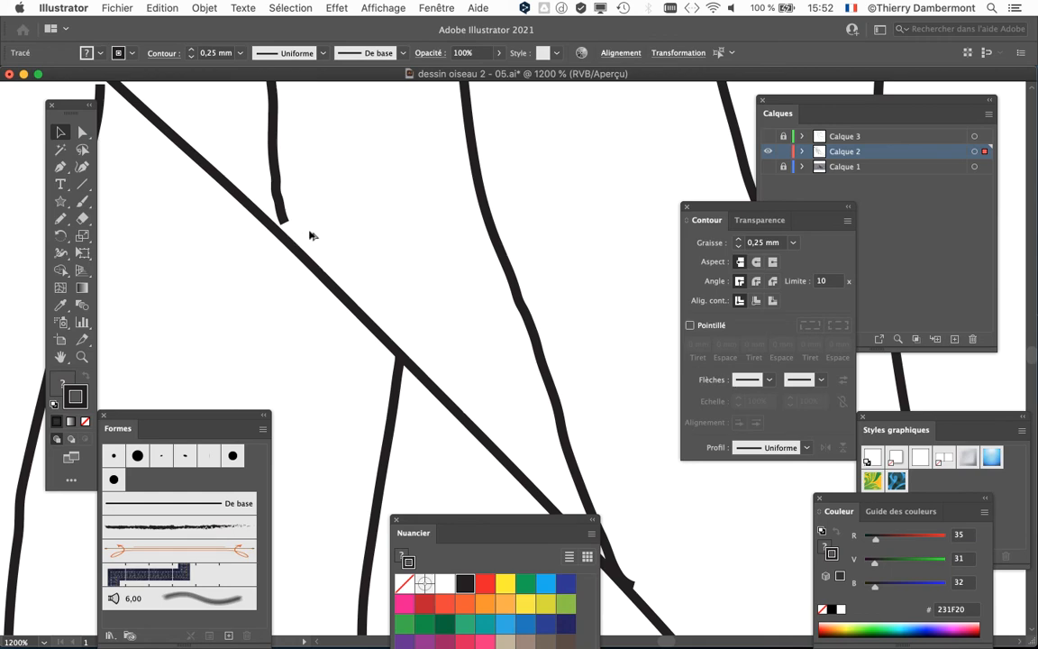
pyautogui.scroll(-2, 309, 236)
pyautogui.press('super+a')
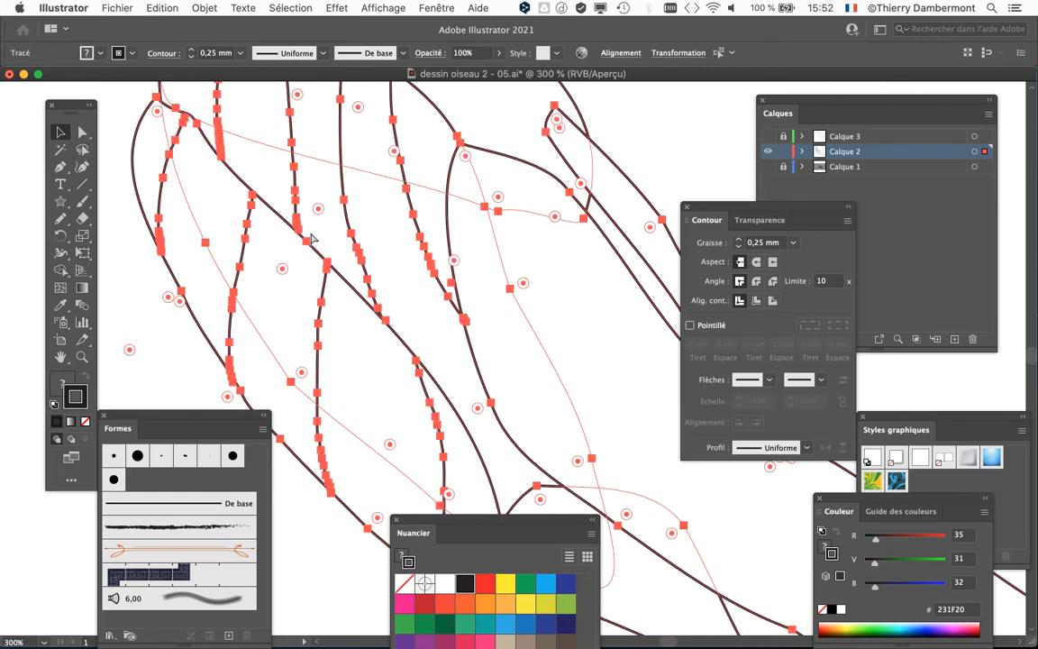
pyautogui.press('shift+super+a')
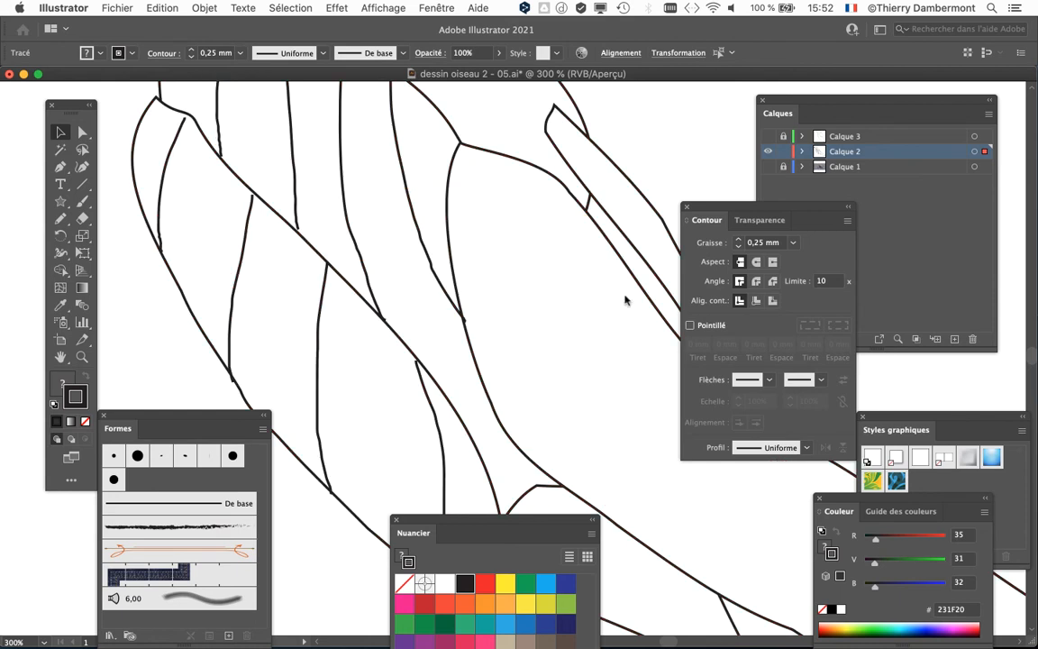
pyautogui.moveTo(732, 202); pyautogui.dragTo(545, 128)
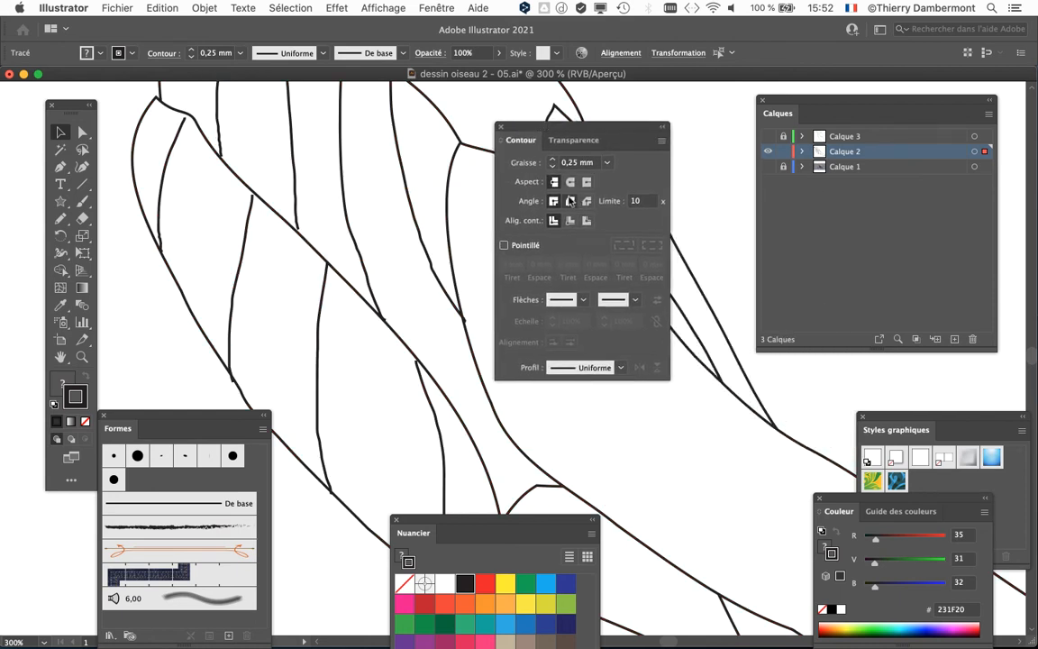
pyautogui.click(570, 183)
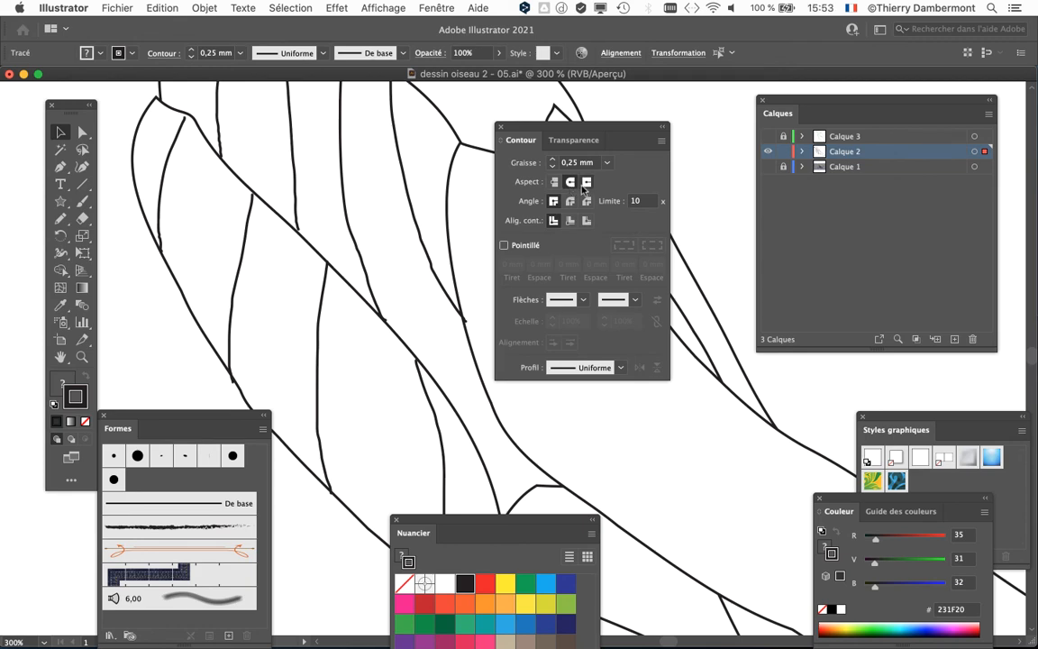
# Compare butt and rounded caps on the bird's strokes, finishing on the rounded ends.
pyautogui.scroll(6, 297, 245)
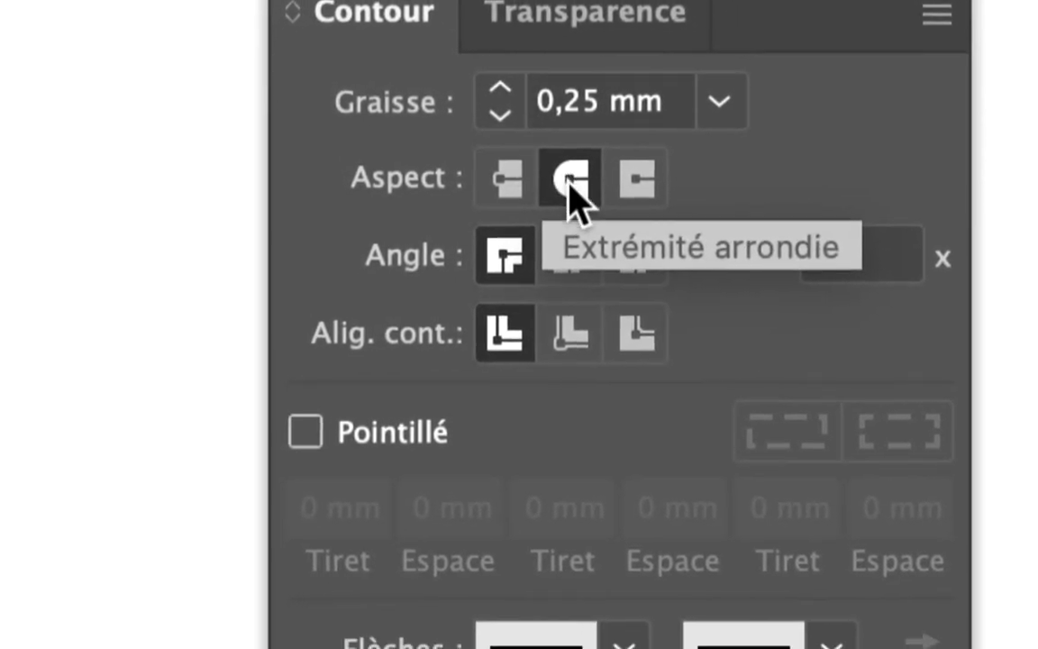
pyautogui.click(525, 176)
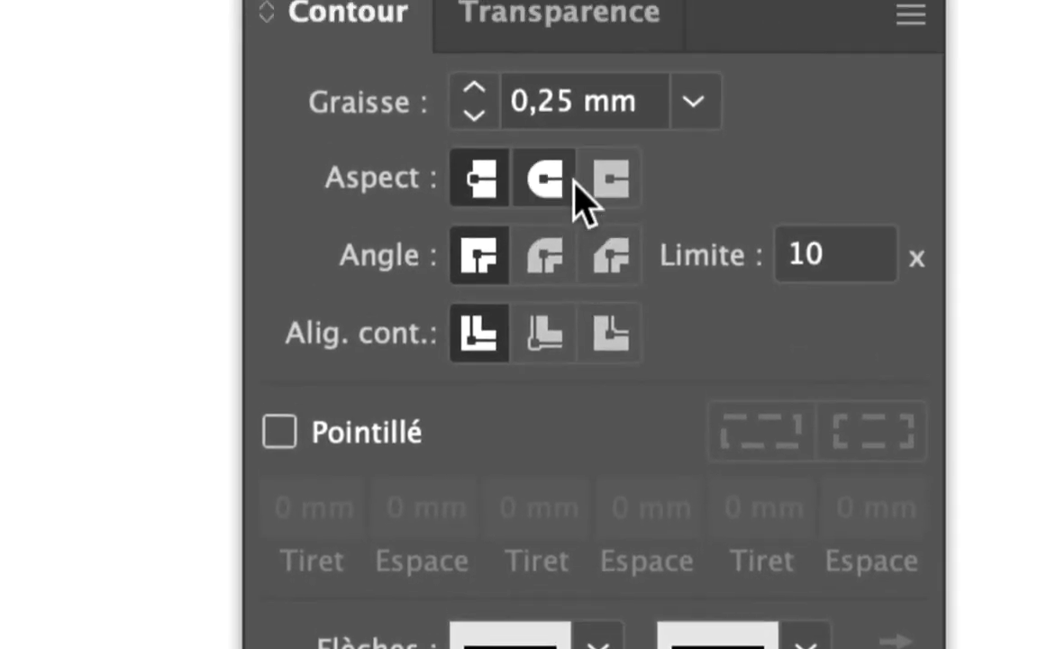
pyautogui.click(566, 179)
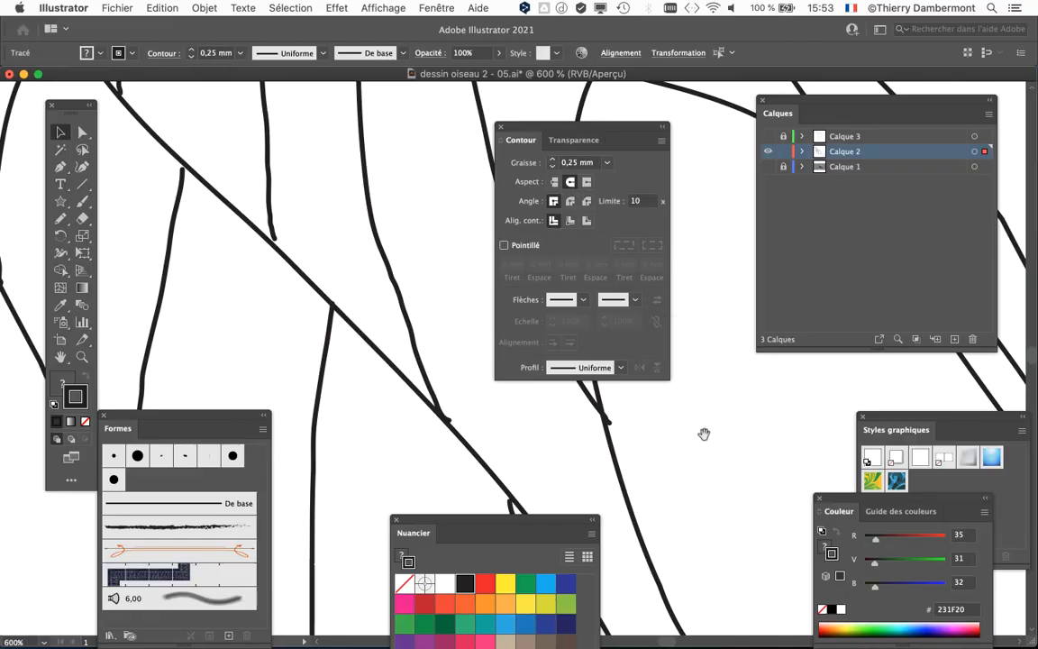
# Examine up close how the rounded ends of the feather lines meet or miss the wing and body outlines.
pyautogui.moveTo(230, 183); pyautogui.dragTo(176, 109)
pyautogui.scroll(-1, 671, 458)
pyautogui.moveTo(702, 484); pyautogui.dragTo(250, 136)
pyautogui.moveTo(640, 427)
pyautogui.mouseDown()
pyautogui.moveTo(586, 464)
pyautogui.moveTo(515, 424)
pyautogui.moveTo(440, 354)
pyautogui.mouseUp()
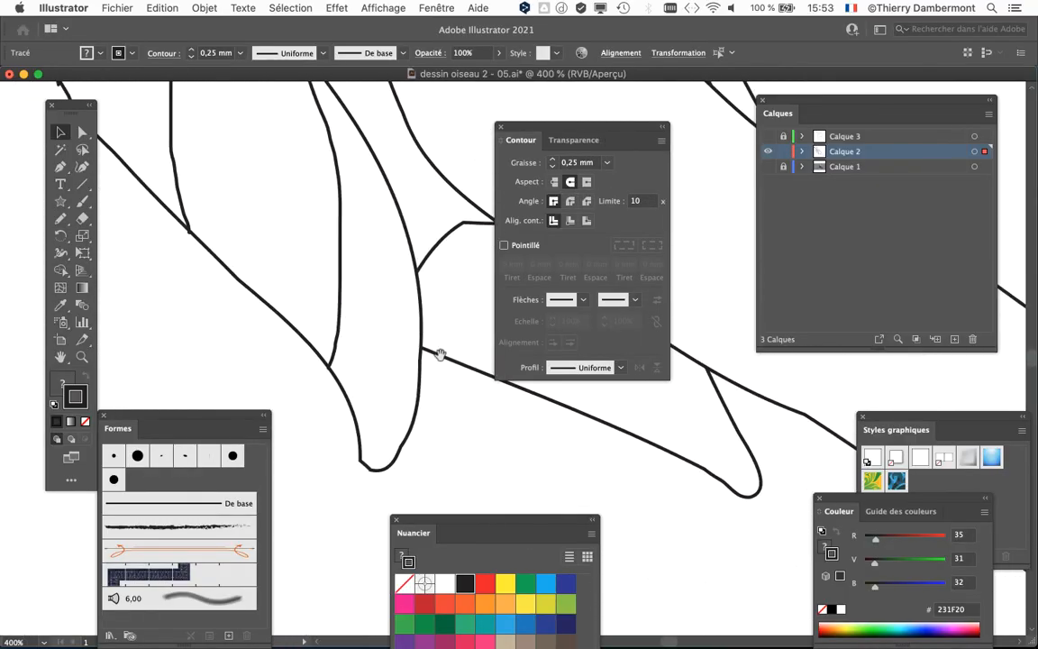
pyautogui.scroll(2, 424, 280)
pyautogui.moveTo(317, 274); pyautogui.dragTo(624, 470)
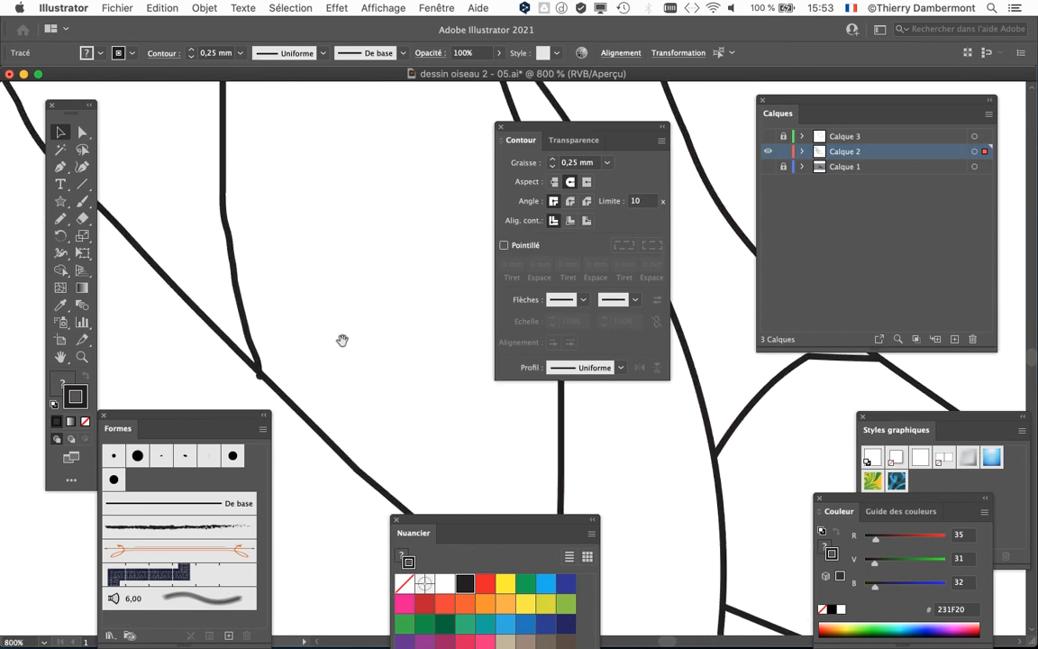
pyautogui.moveTo(330, 334); pyautogui.dragTo(336, 408)
pyautogui.moveTo(320, 264); pyautogui.dragTo(388, 471)
pyautogui.moveTo(348, 192); pyautogui.dragTo(401, 442)
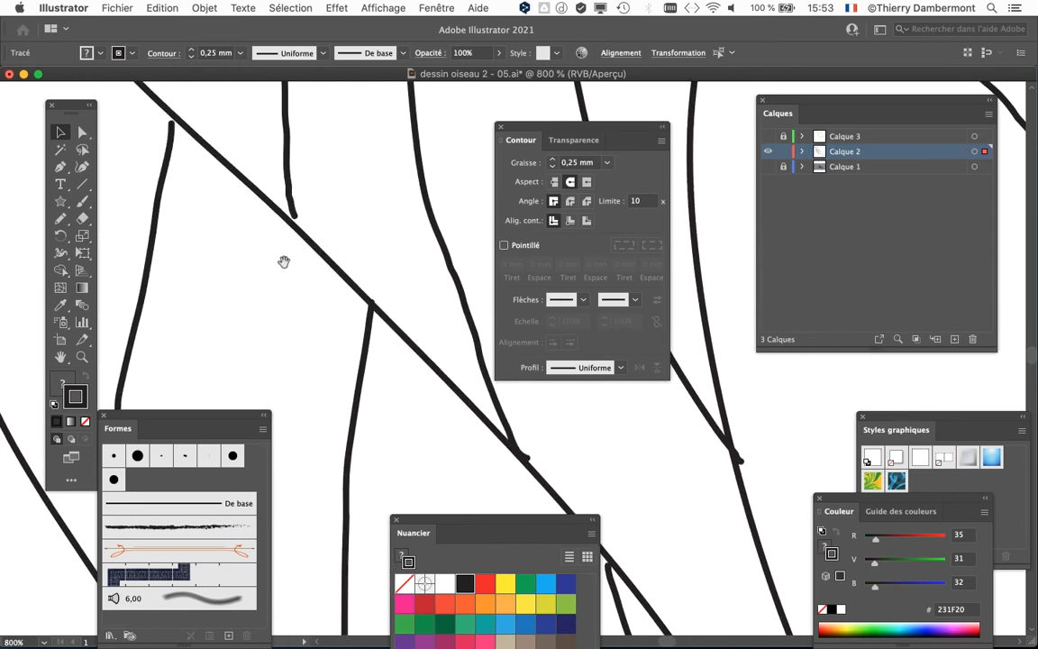
pyautogui.moveTo(283, 259); pyautogui.dragTo(351, 377)
pyautogui.scroll(5, 224, 236)
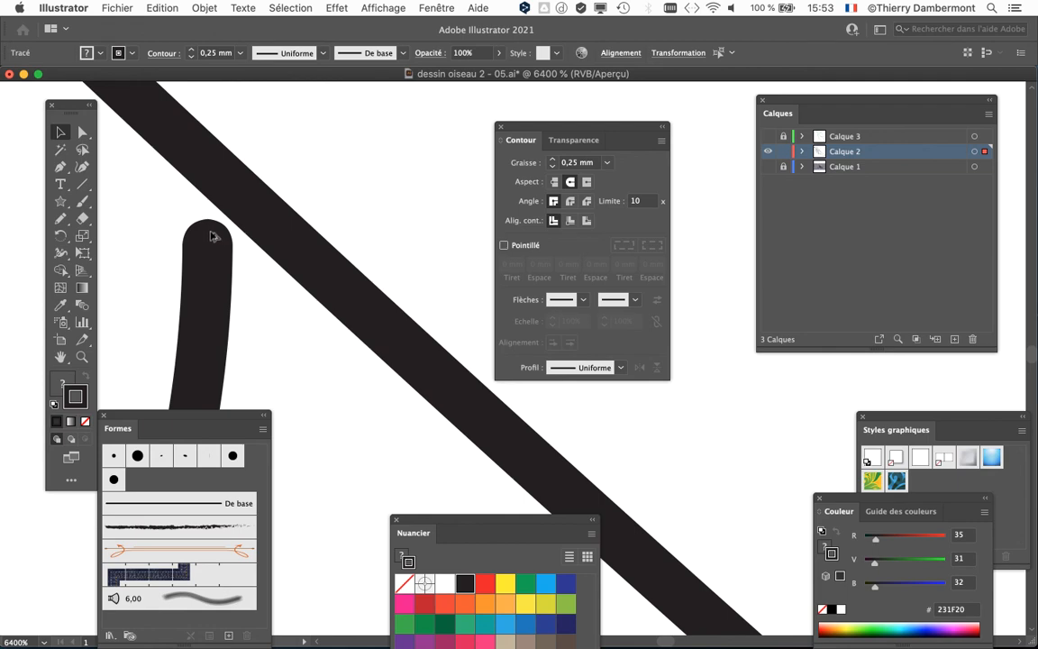
pyautogui.scroll(-9, 211, 236)
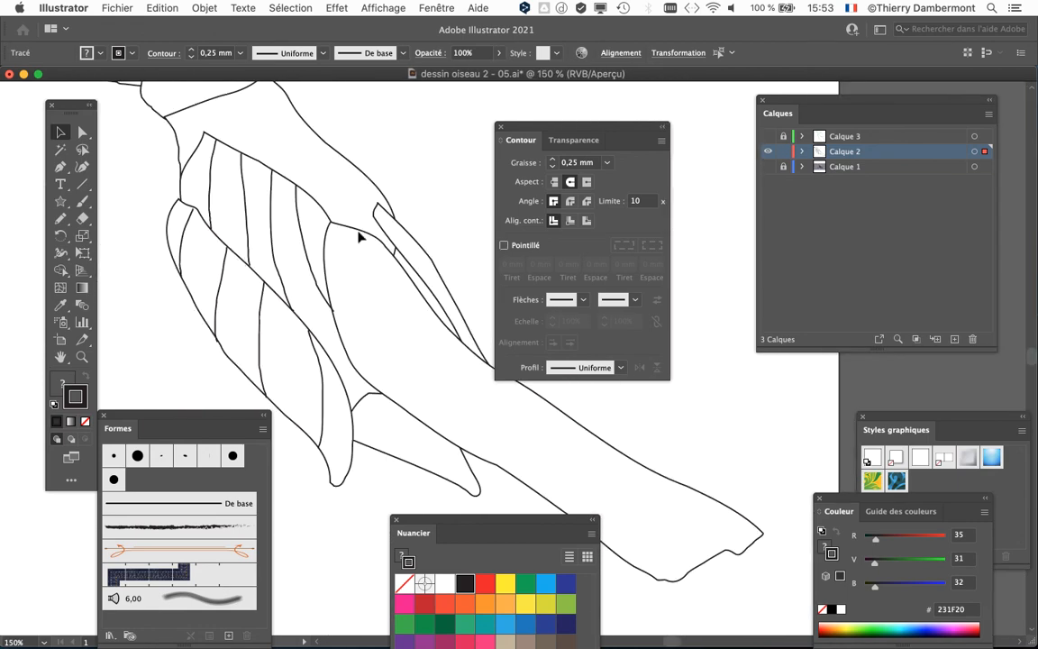
# Move the stroke settings clear of the bird and inspect the selected paths' anchor points at the feather line ends.
pyautogui.moveTo(543, 129); pyautogui.dragTo(735, 145)
pyautogui.scroll(-2, 413, 215)
pyautogui.scroll(3, 454, 220)
pyautogui.hscroll(-3, 454, 220)
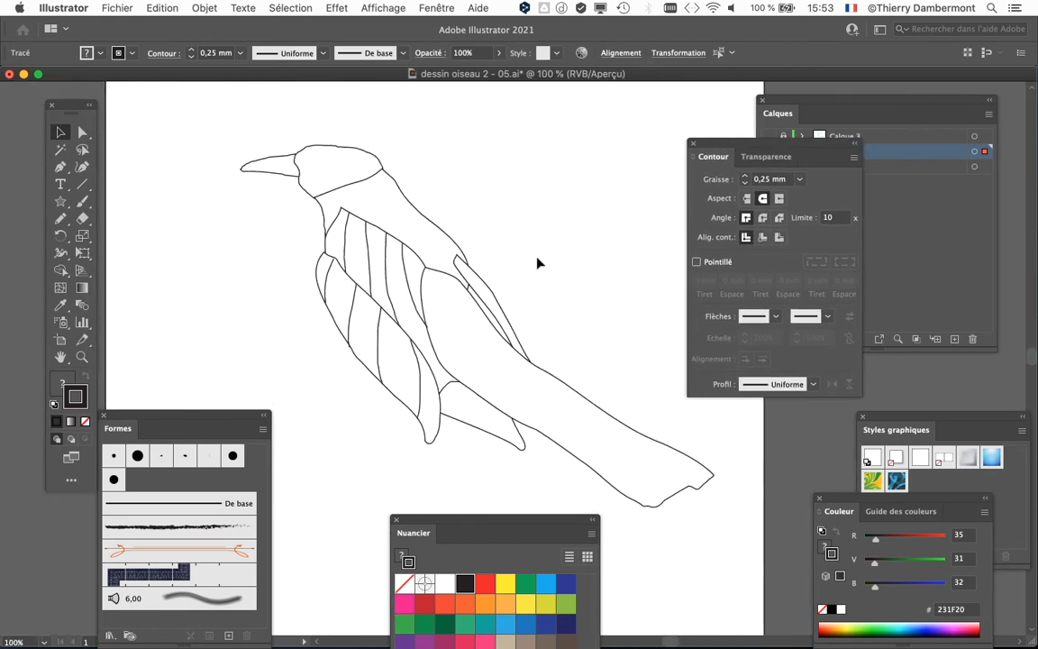
pyautogui.press('super+a')
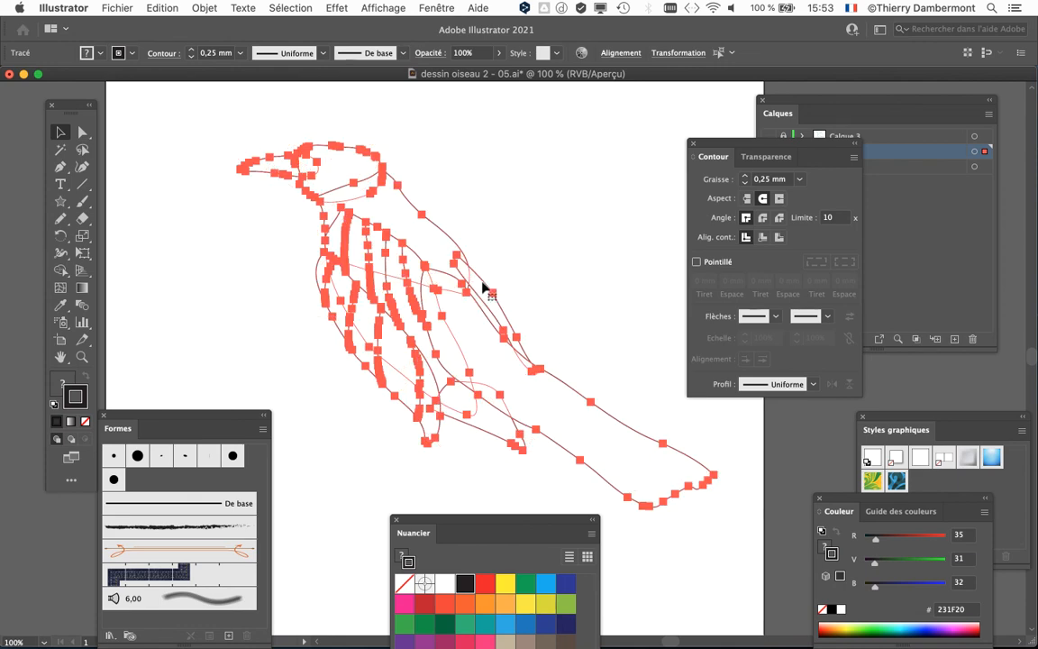
pyautogui.scroll(10, 364, 307)
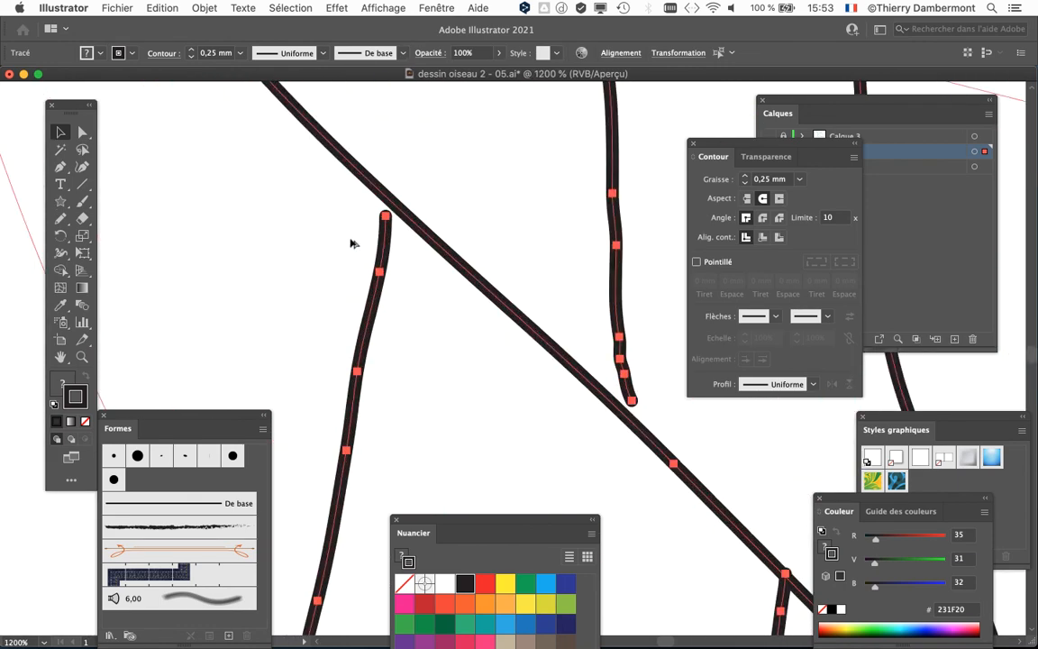
pyautogui.scroll(-10, 351, 239)
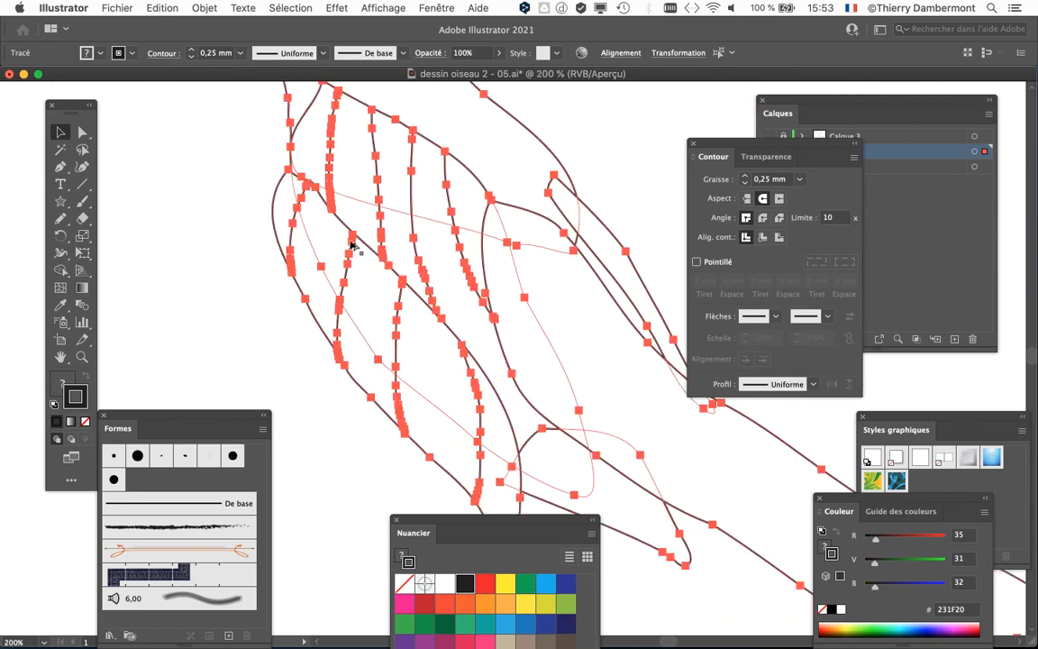
pyautogui.moveTo(259, 305); pyautogui.dragTo(253, 306)
# Save the drawing as a new version named "dessin oiseau 2 - 06.ai" with the default Illustrator options.
pyautogui.click(123, 7)
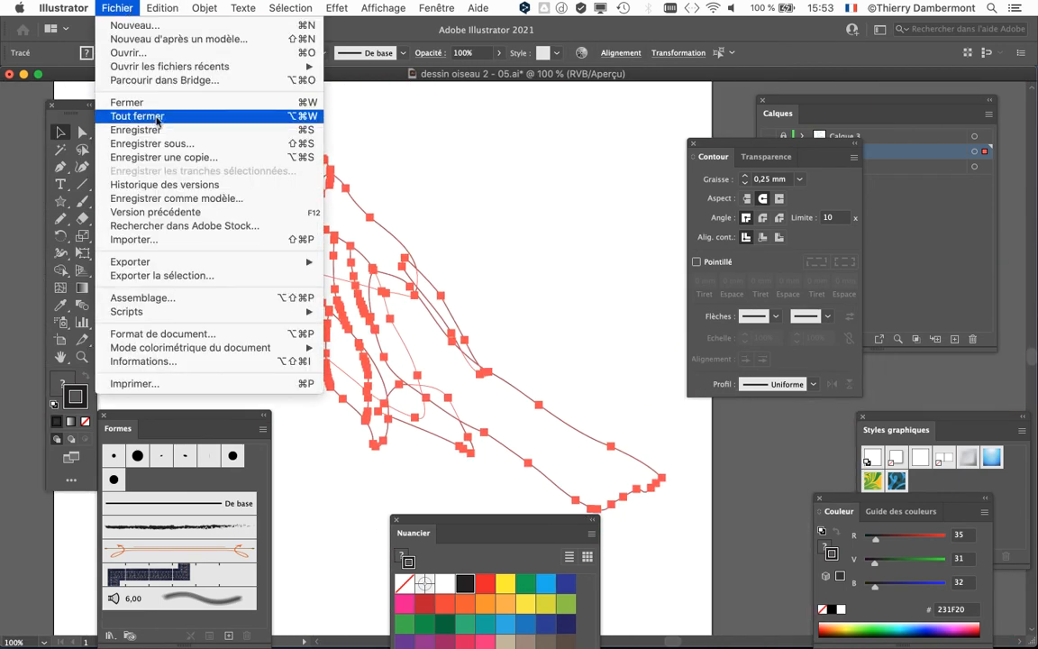
pyautogui.click(183, 146)
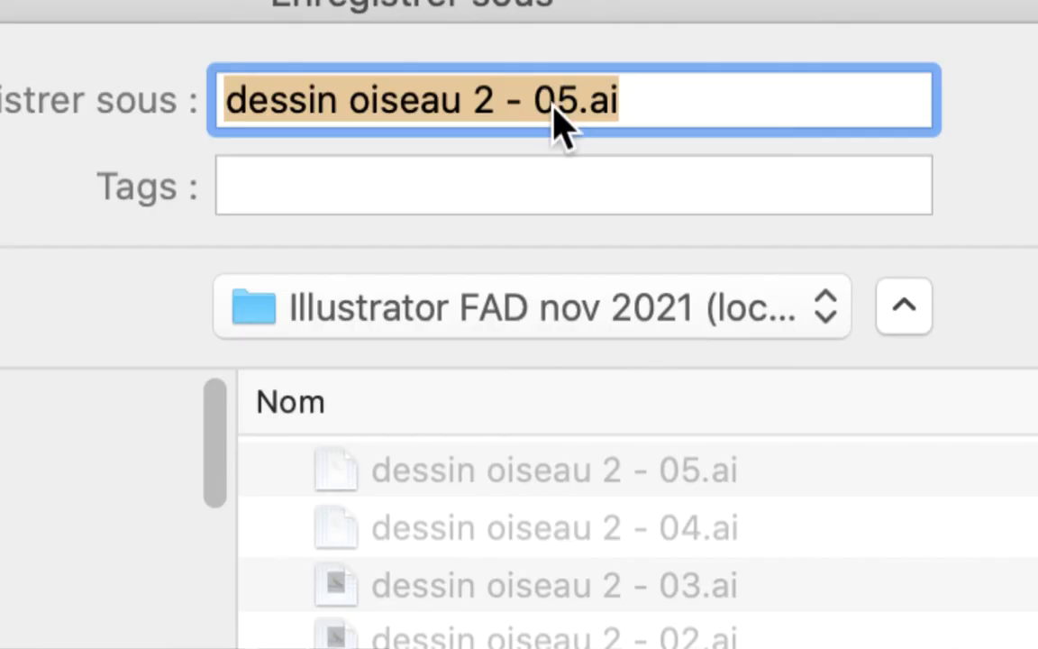
pyautogui.click(554, 106)
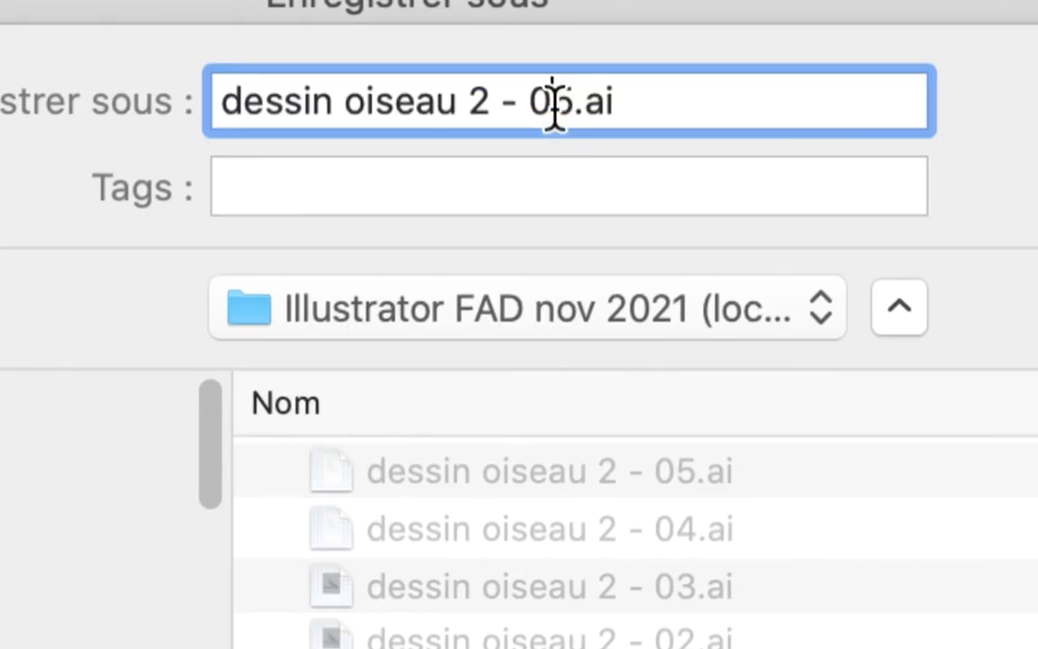
pyautogui.moveTo(561, 115)
pyautogui.mouseDown()
pyautogui.moveTo(570, 121)
pyautogui.moveTo(544, 114)
pyautogui.mouseUp()
pyautogui.click(570, 118)
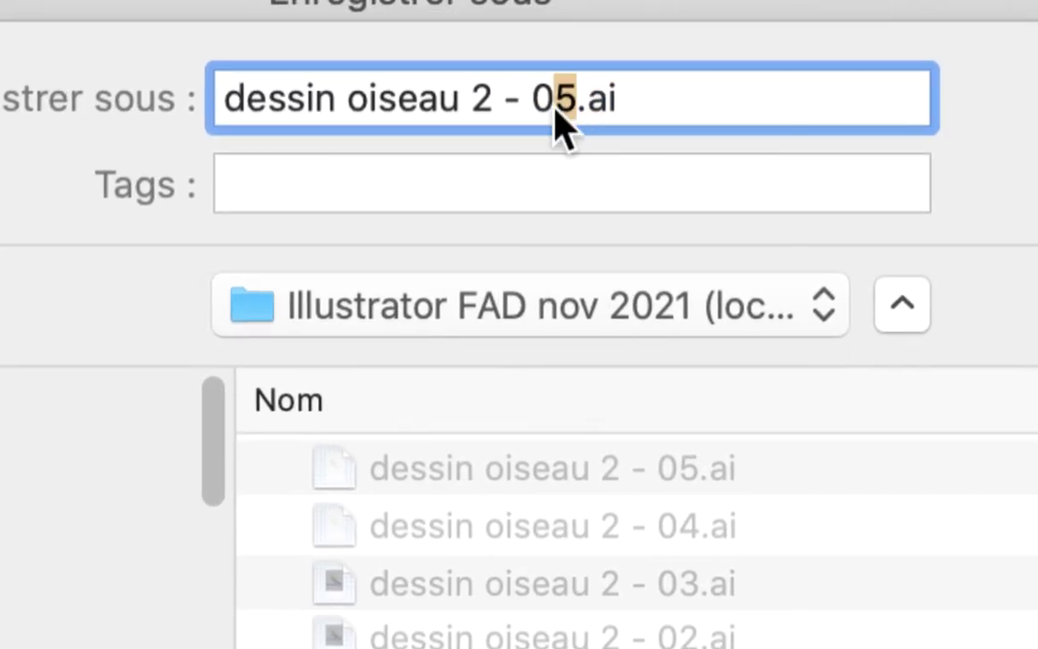
pyautogui.write('6')
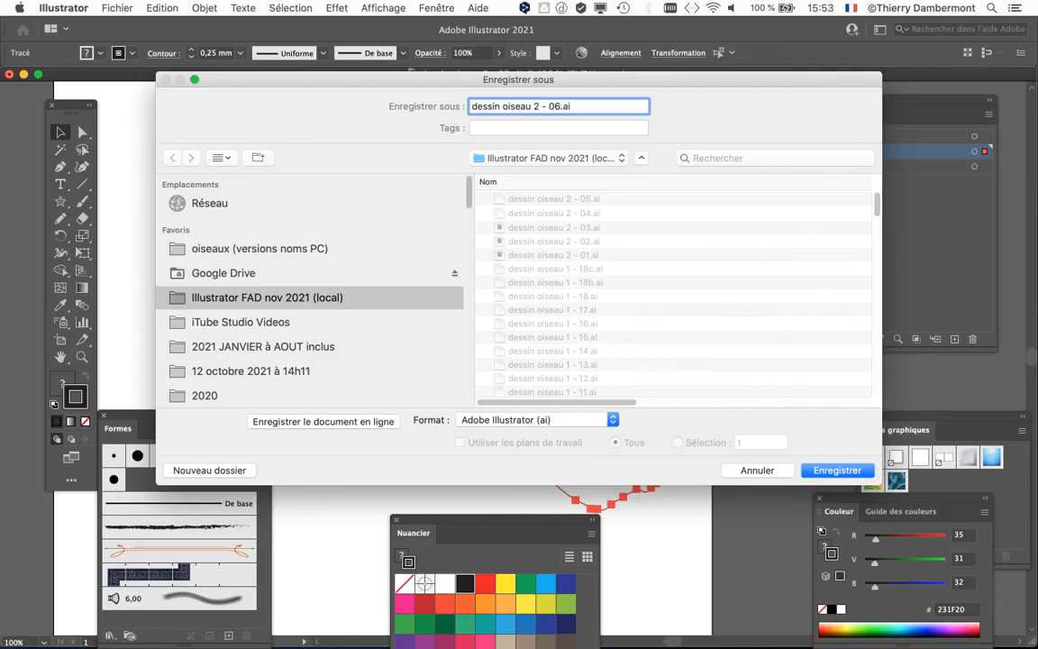
pyautogui.press('Return')
pyautogui.press('Return')
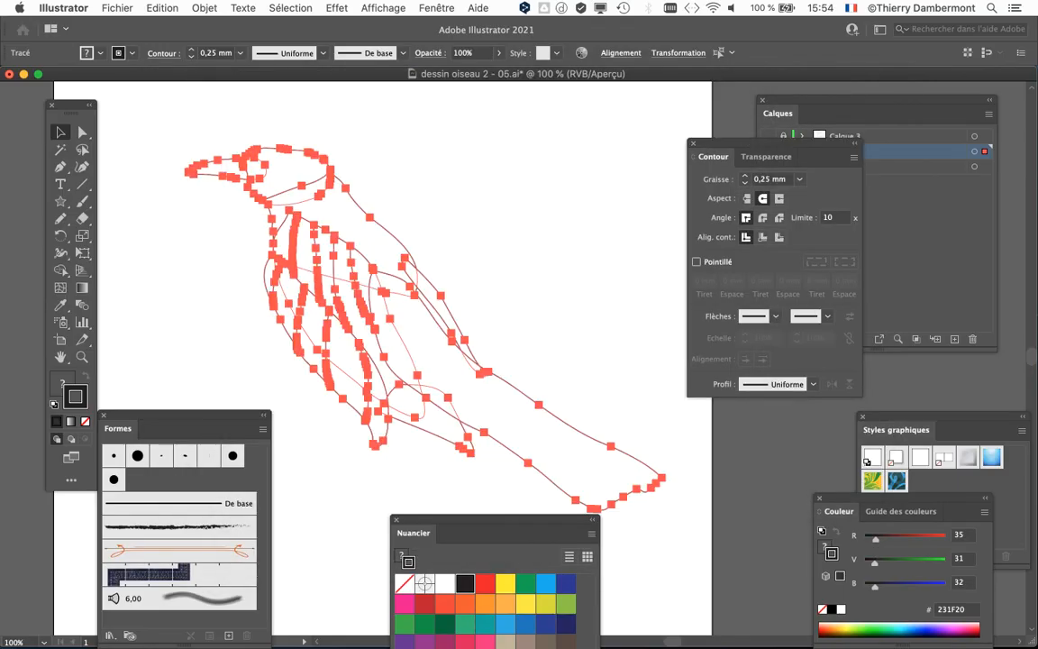
# Deselect all the paths and save another version named "dessin oiseau 2 - 07.ai" with the default Illustrator options.
pyautogui.press('super+shift+a')
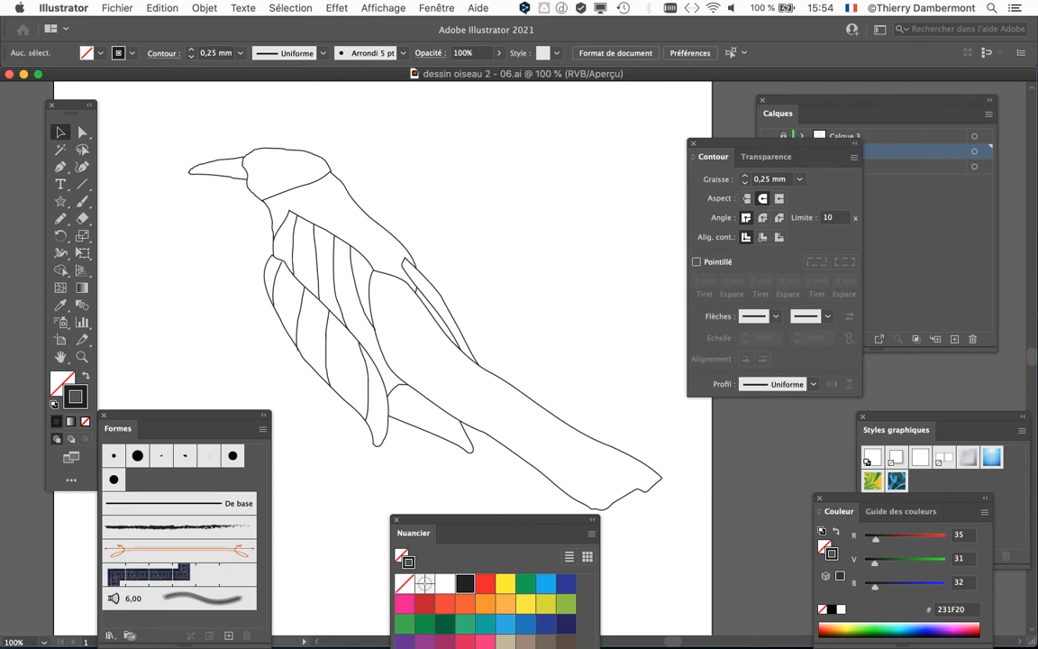
pyautogui.click(117, 7)
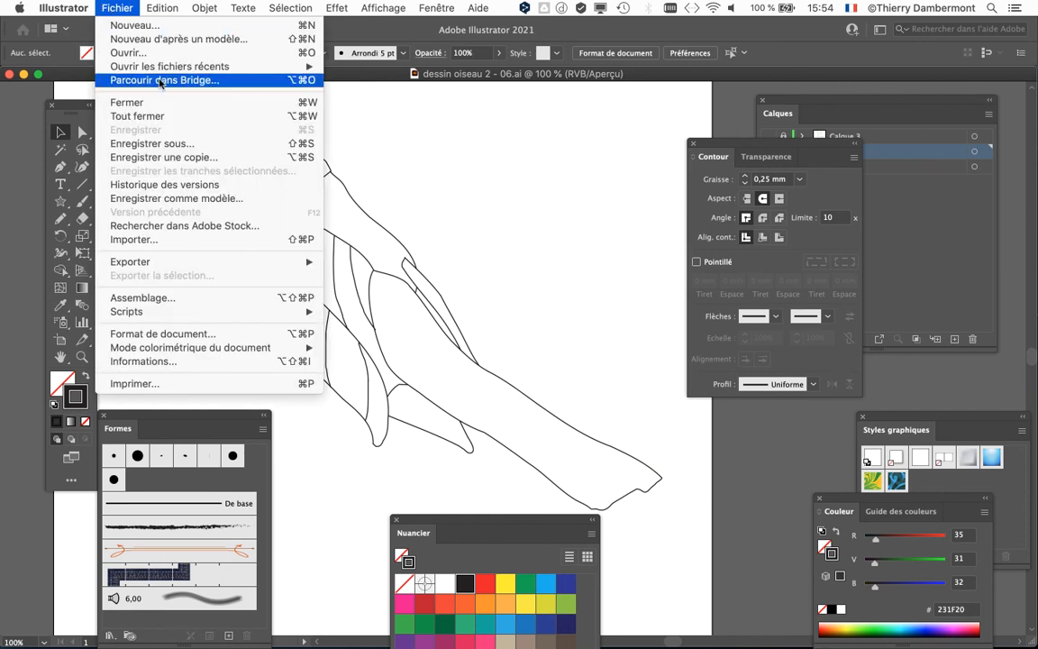
pyautogui.click(198, 143)
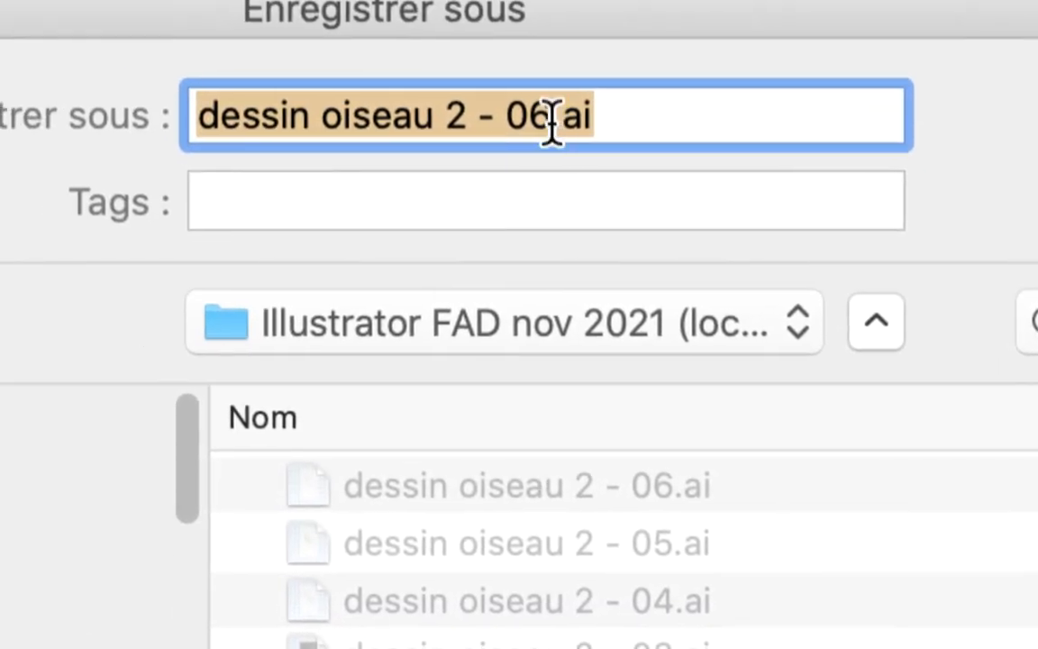
pyautogui.click(552, 117)
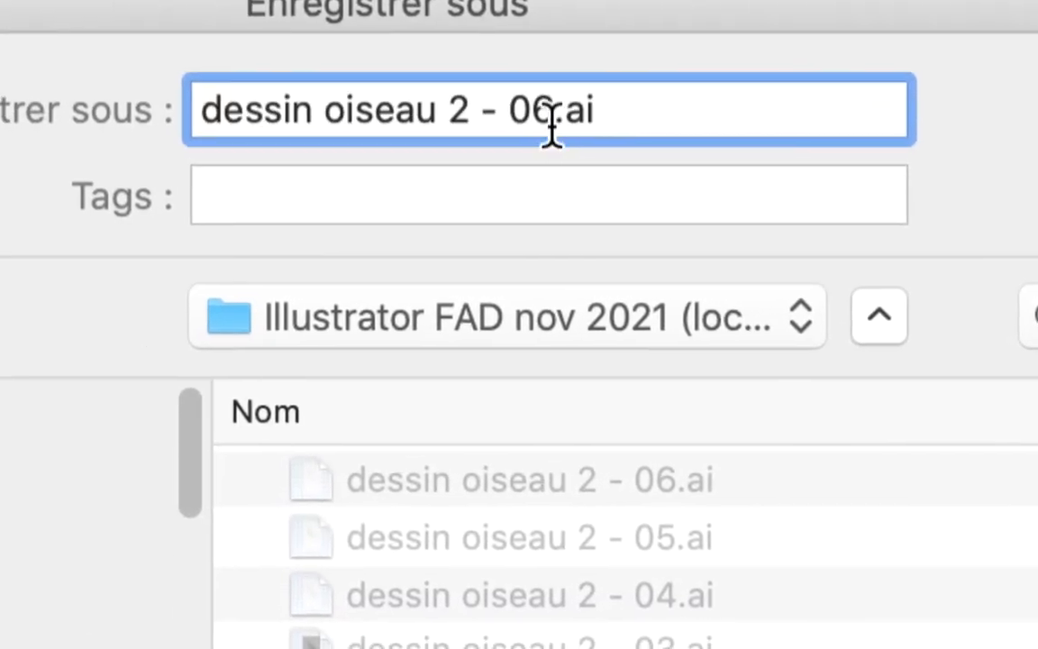
pyautogui.moveTo(551, 117); pyautogui.dragTo(533, 117)
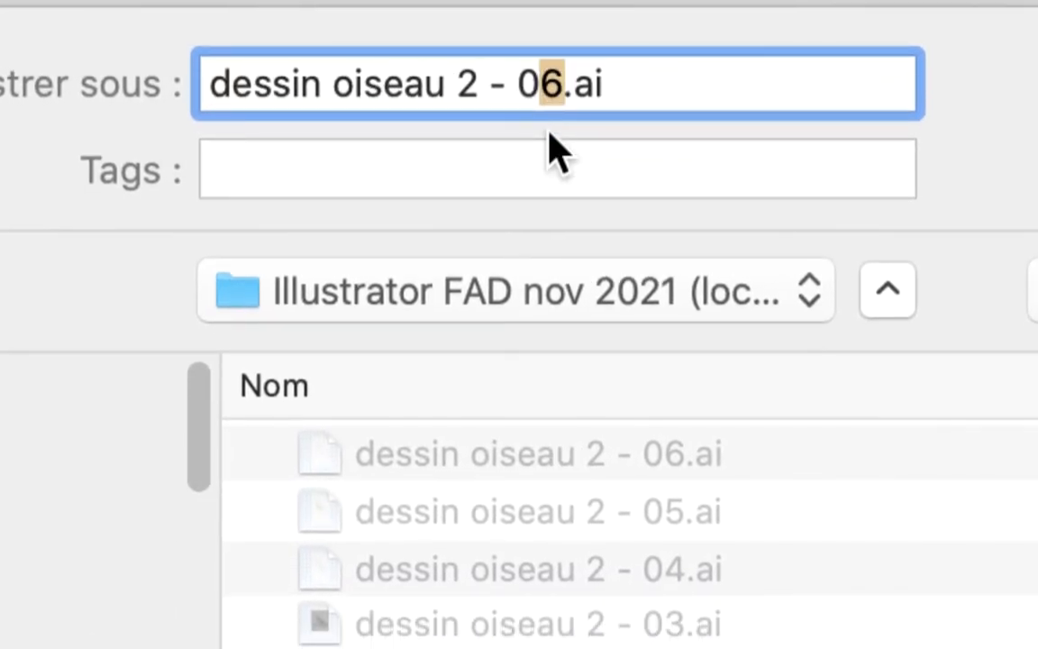
pyautogui.write('7')
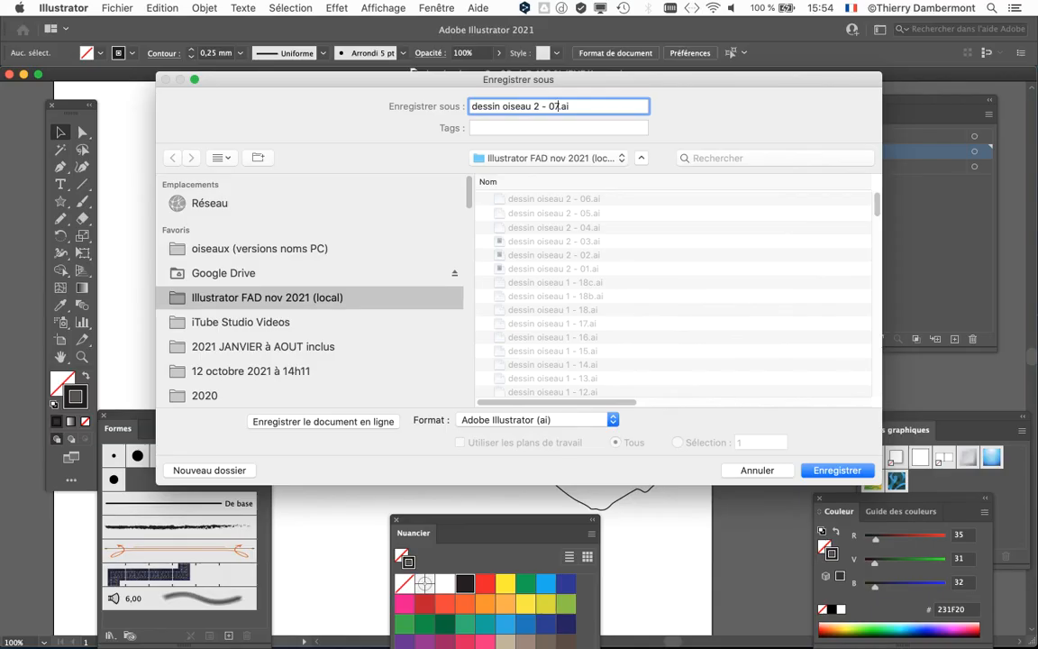
pyautogui.press('Return')
pyautogui.press('Return')
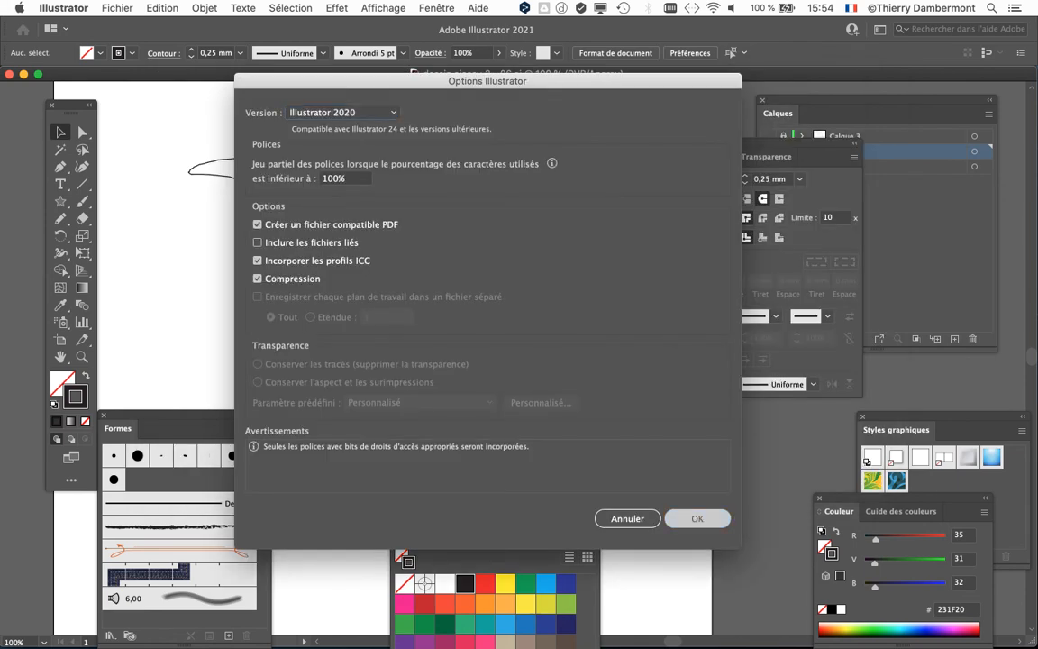